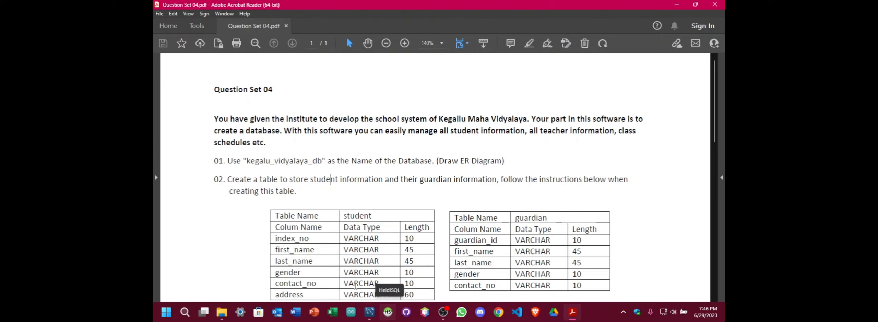
# Read through the Question Set 04 document, examining the database name, the table specifications and the relationship tasks.
pyautogui.scroll(-3, 222, 207)
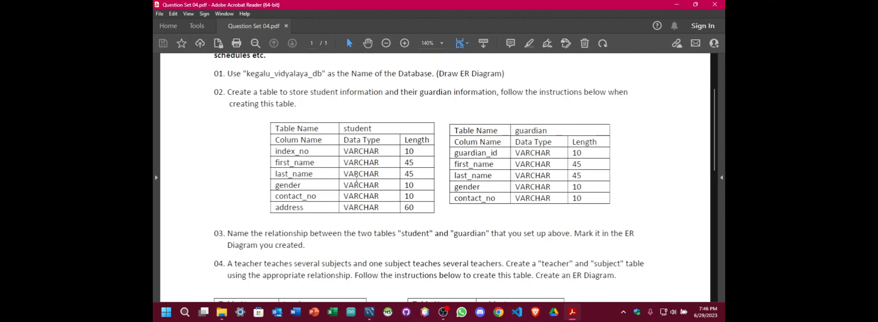
pyautogui.scroll(-5, 357, 182)
pyautogui.scroll(5, 375, 173)
pyautogui.scroll(2, 330, 172)
pyautogui.scroll(-5, 217, 140)
pyautogui.scroll(5, 217, 140)
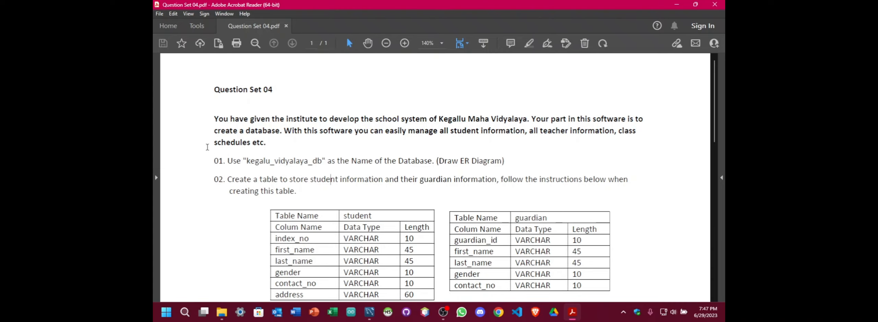
pyautogui.scroll(-4, 210, 147)
pyautogui.scroll(4, 205, 139)
# Switch to MySQL Workbench and create a new model.
pyautogui.click(371, 312)
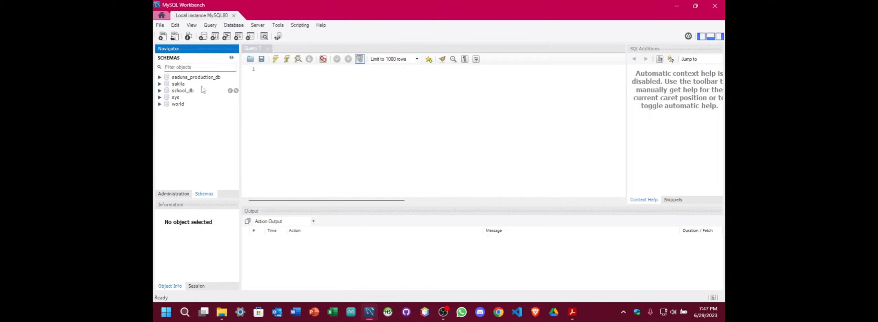
pyautogui.click(159, 25)
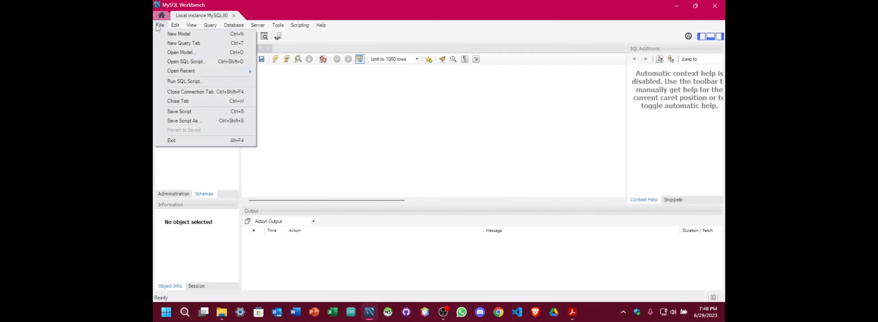
pyautogui.click(173, 34)
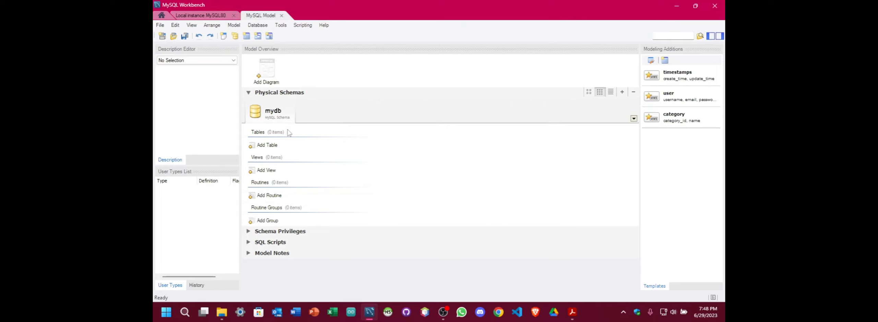
# Rename the mydb schema as kegalu_vidyalaya_db, copying the name from the question PDF, and update all references to it.
pyautogui.doubleClick(276, 118)
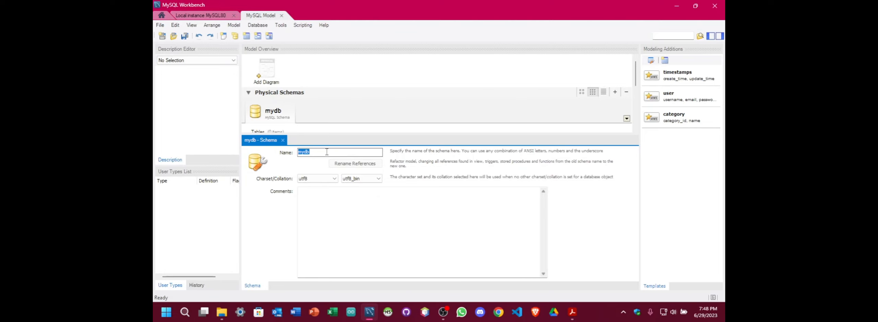
pyautogui.press('BackSpace')
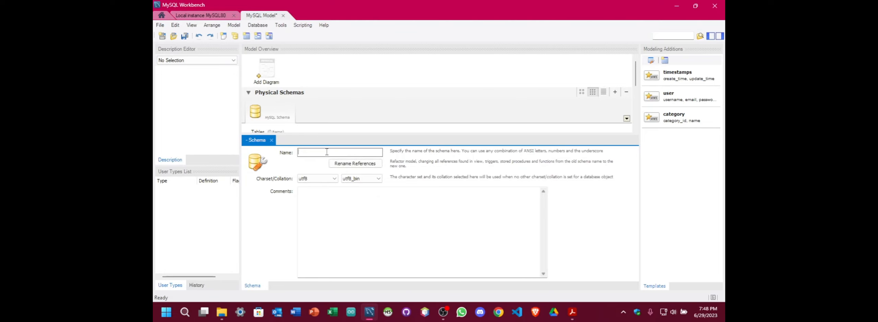
pyautogui.click(577, 318)
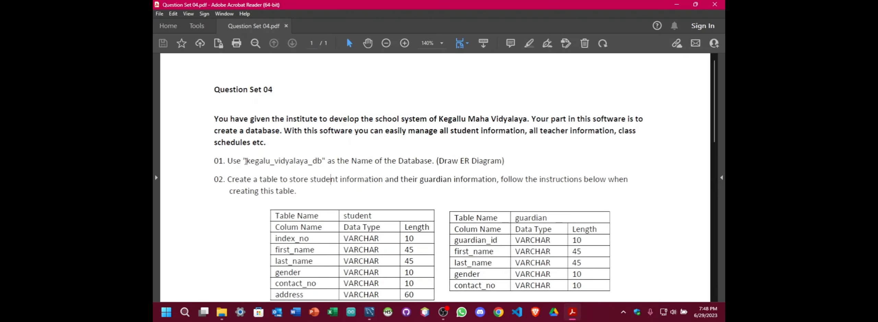
pyautogui.moveTo(246, 161); pyautogui.dragTo(321, 160)
pyautogui.hotkey('ctrl', 'c')
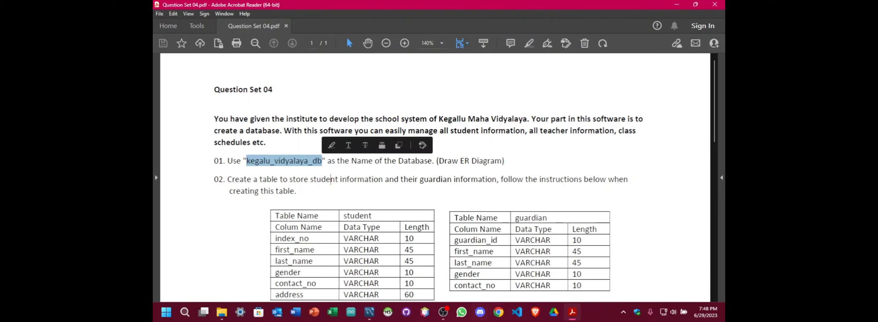
pyautogui.click(369, 312)
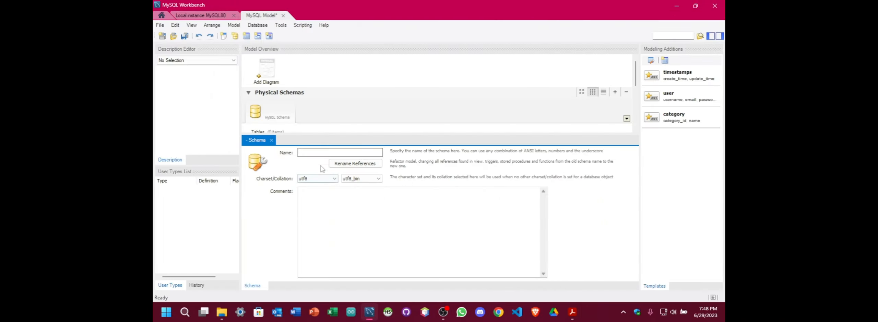
pyautogui.hotkey('ctrl', 'v')
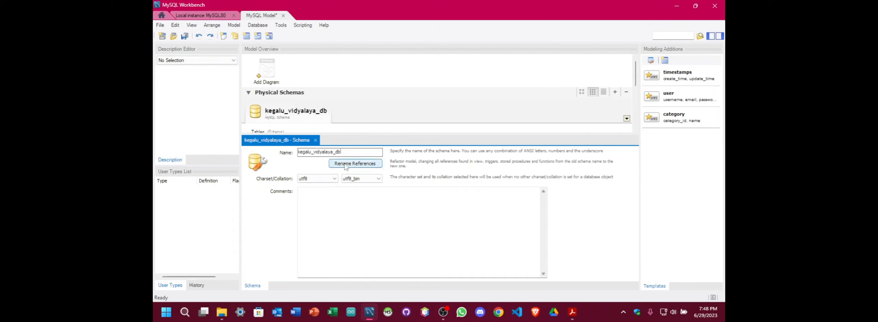
pyautogui.click(346, 164)
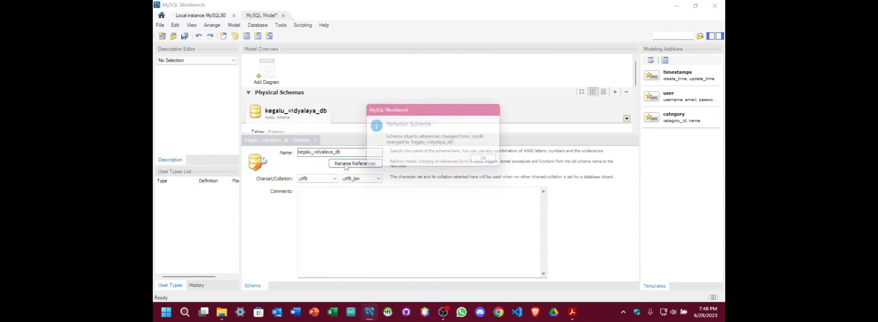
pyautogui.click(491, 162)
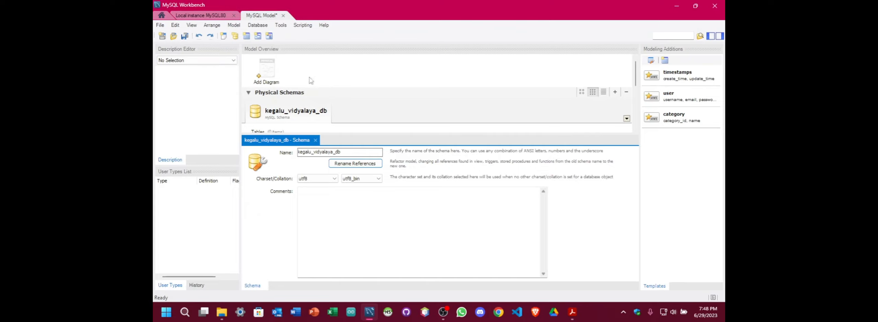
# Add an EER diagram to the model and place a new table near the upper-left corner of its canvas.
pyautogui.doubleClick(269, 65)
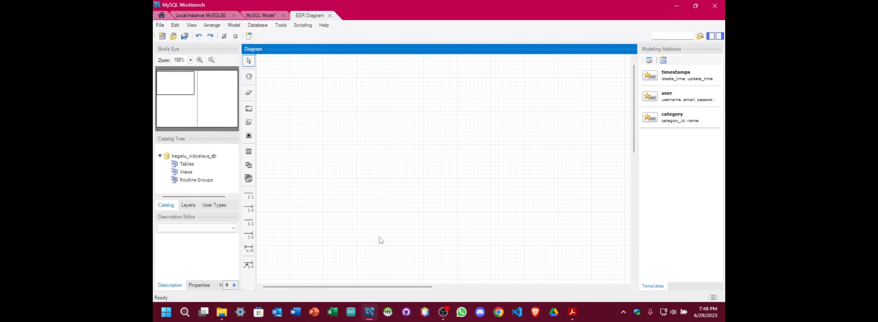
pyautogui.click(572, 312)
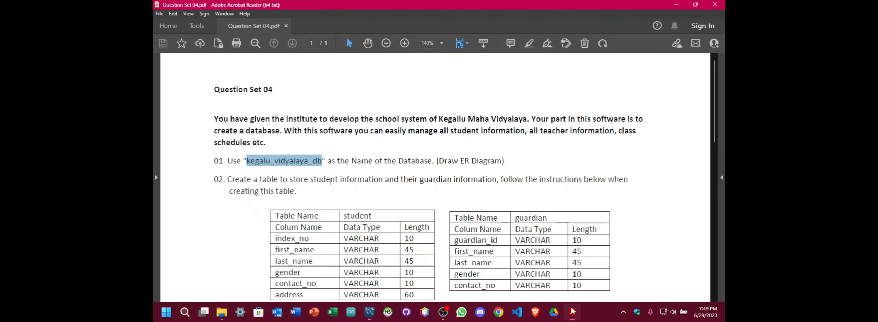
pyautogui.click(251, 198)
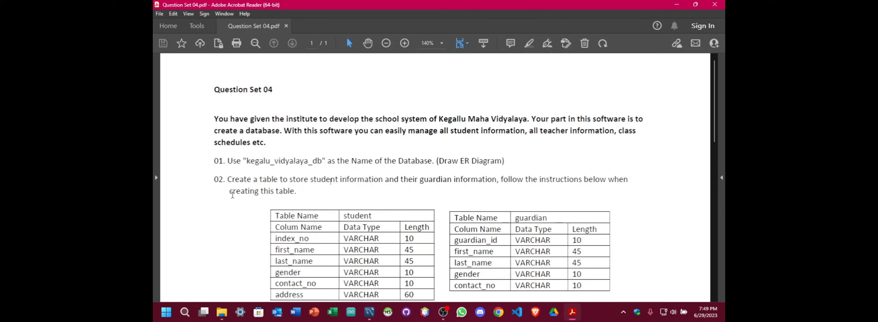
pyautogui.scroll(-3, 232, 198)
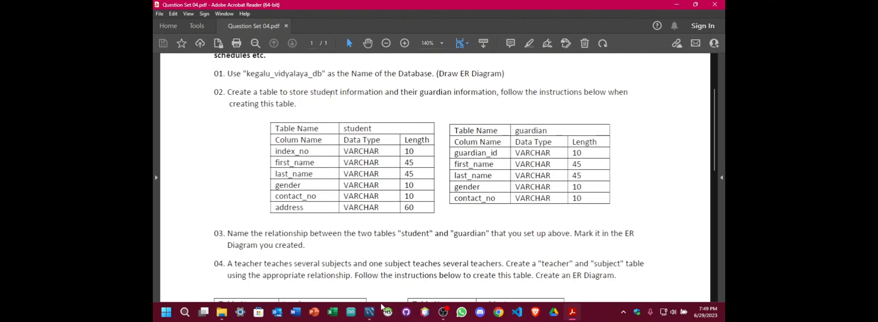
pyautogui.click(373, 314)
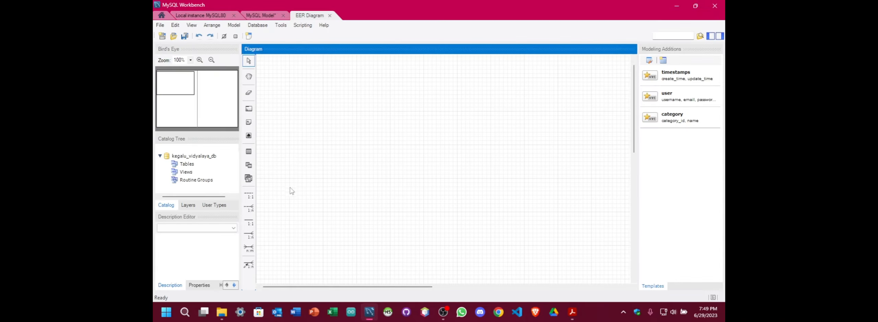
pyautogui.click(252, 155)
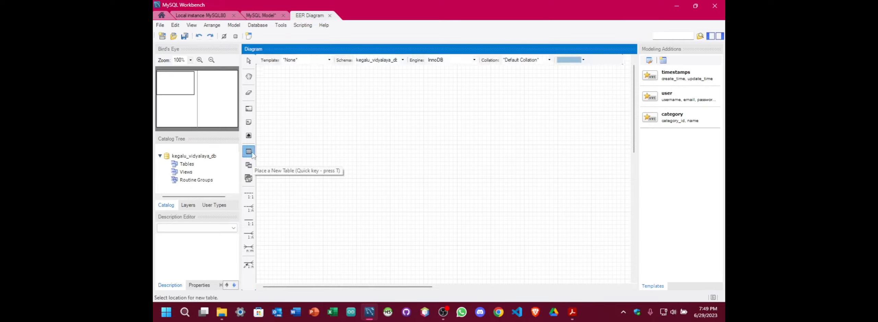
pyautogui.click(331, 112)
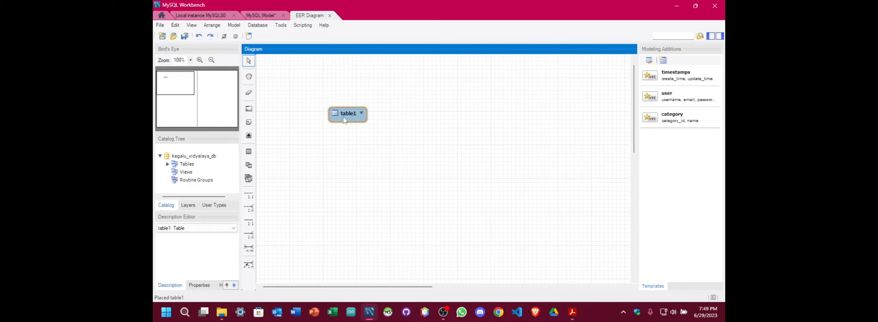
pyautogui.moveTo(344, 119); pyautogui.dragTo(322, 82)
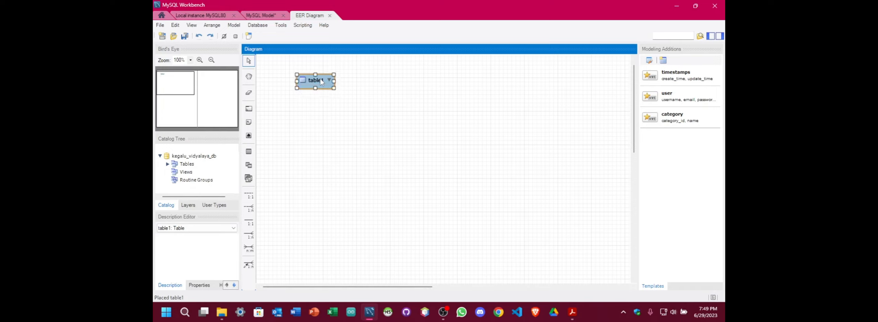
# Open the new table for editing and name it student.
pyautogui.doubleClick(320, 81)
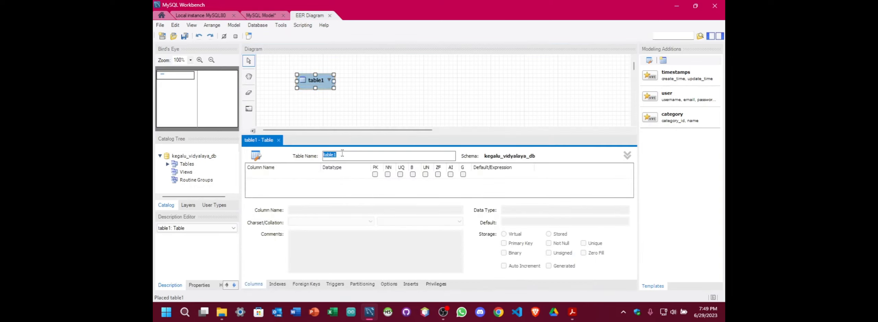
pyautogui.write('stu')
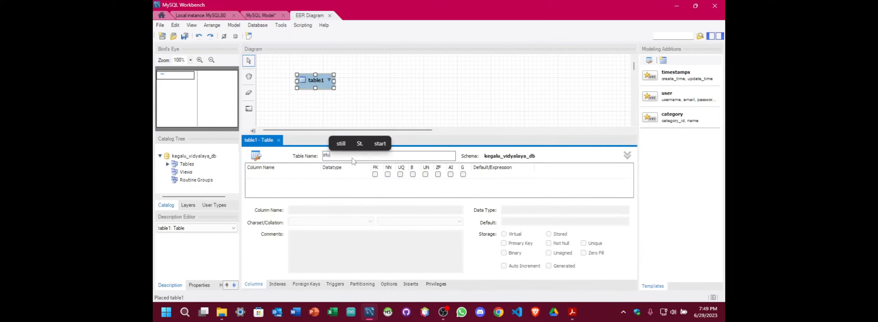
pyautogui.write('deny')
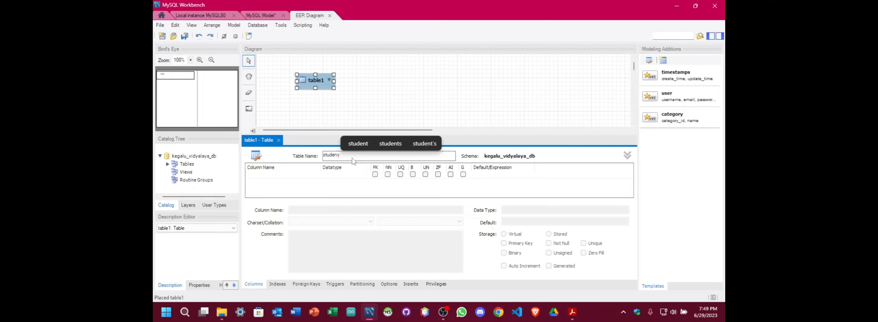
pyautogui.press('BackSpace')
pyautogui.write('t')
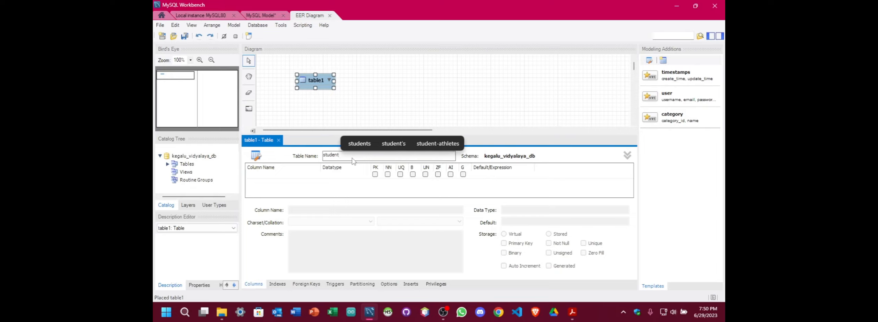
# Add a first column to the student table, named index_no as copied from the question PDF.
pyautogui.click(305, 175)
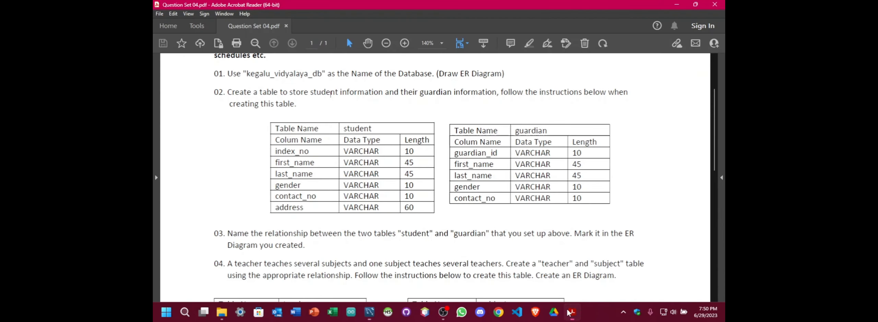
pyautogui.click(572, 312)
pyautogui.moveTo(275, 151); pyautogui.dragTo(311, 152)
pyautogui.hotkey('ctrl', 'c')
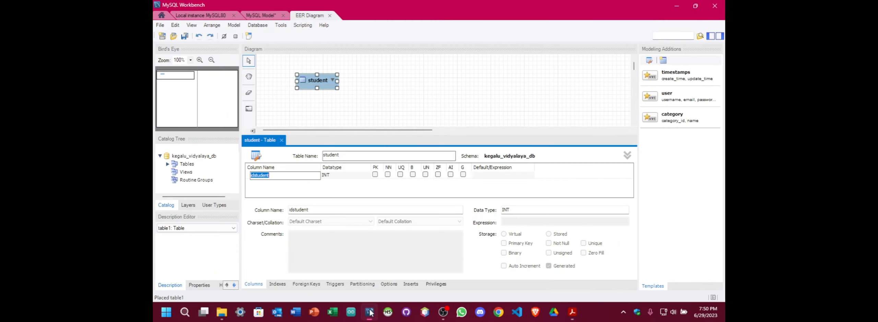
pyautogui.click(369, 312)
pyautogui.hotkey('ctrl', 'v')
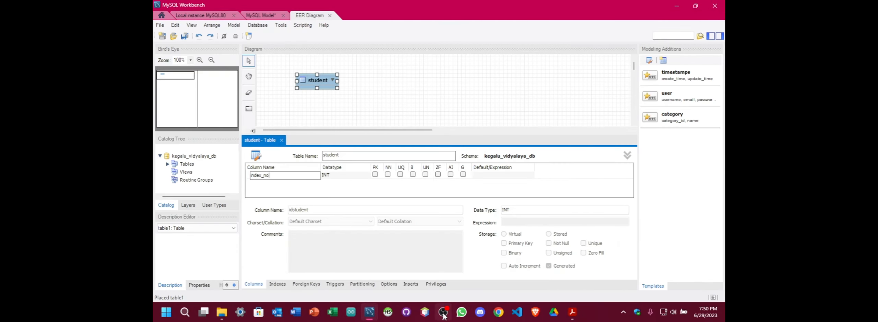
# Set the index_no column's data type to VARCHAR(10), following the specification in the question PDF.
pyautogui.click(572, 313)
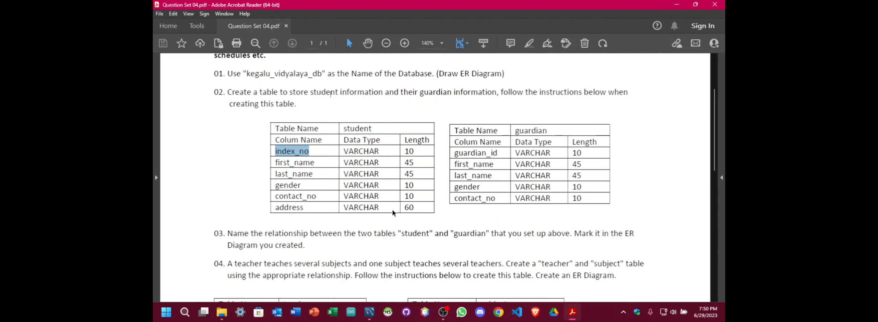
pyautogui.click(369, 312)
pyautogui.click(355, 176)
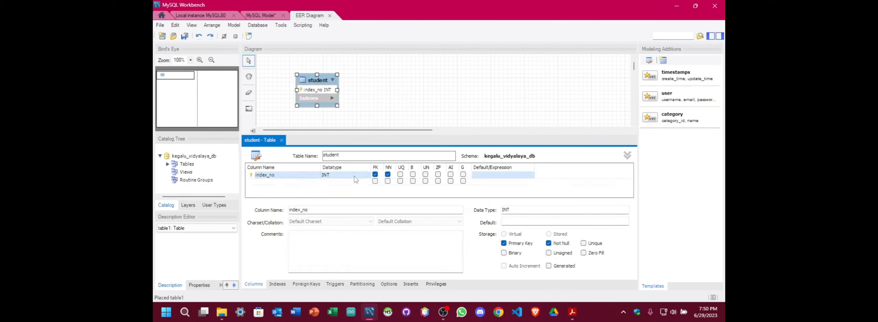
pyautogui.click(356, 176)
pyautogui.click(366, 177)
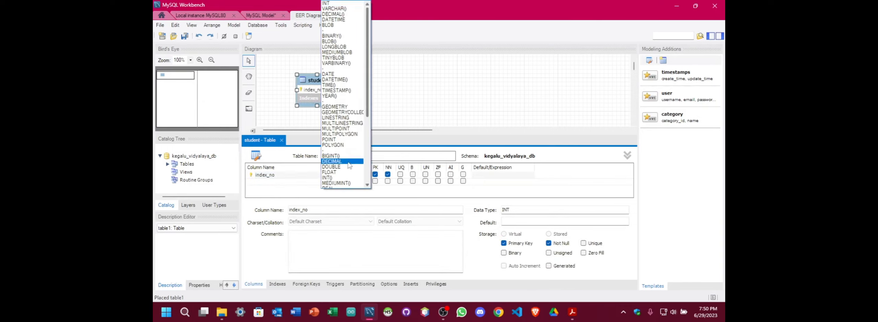
pyautogui.click(335, 9)
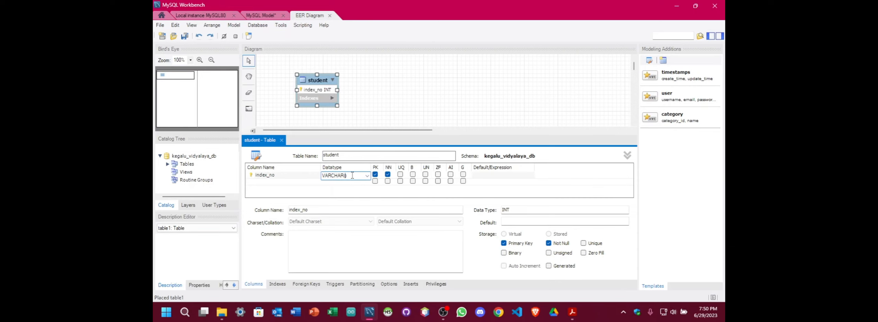
pyautogui.click(572, 313)
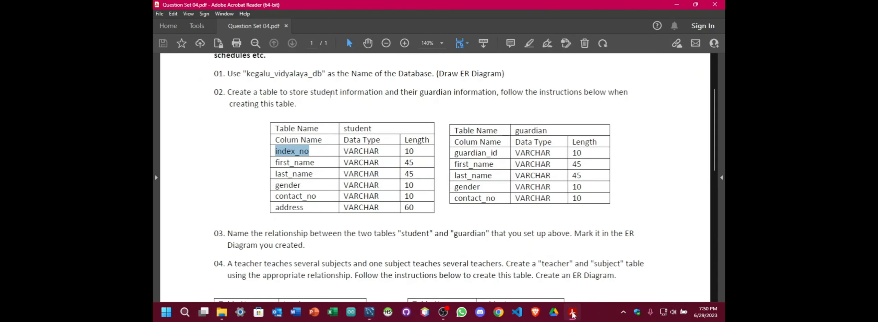
pyautogui.click(677, 4)
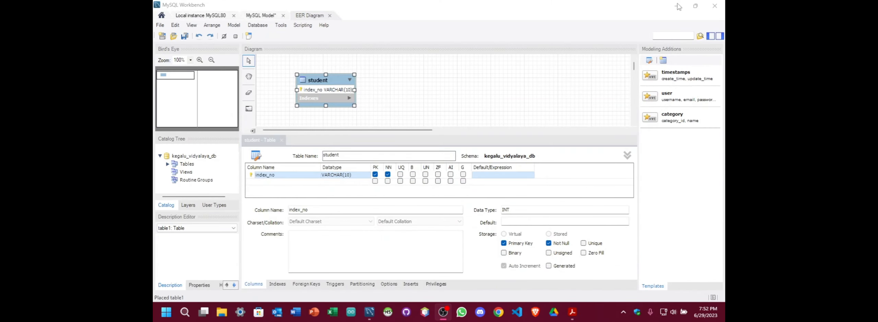
pyautogui.click(678, 6)
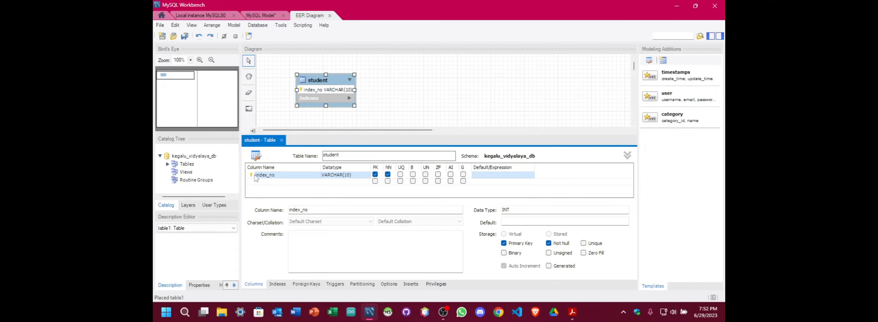
# Add a first_name column of type VARCHAR(45) to the student table, copying the name from the question PDF and checking its specification there.
pyautogui.click(271, 185)
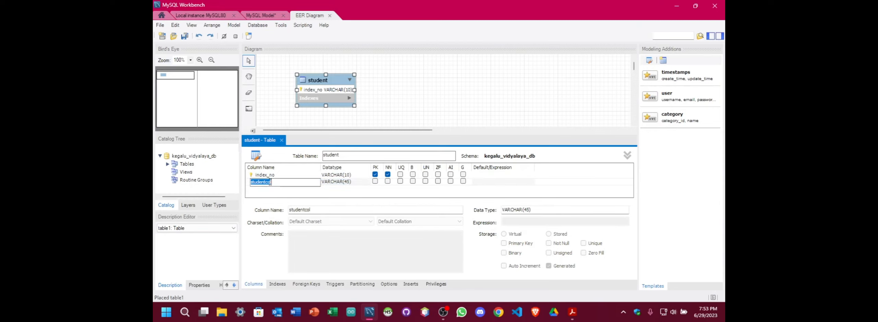
pyautogui.click(572, 312)
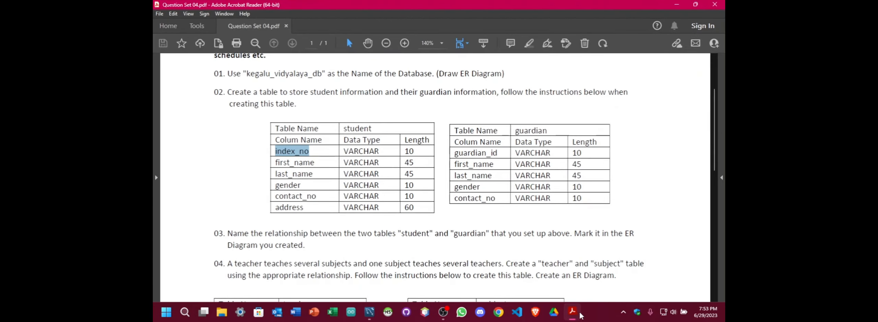
pyautogui.moveTo(276, 162); pyautogui.dragTo(313, 168)
pyautogui.hotkey('ctrl', 'c')
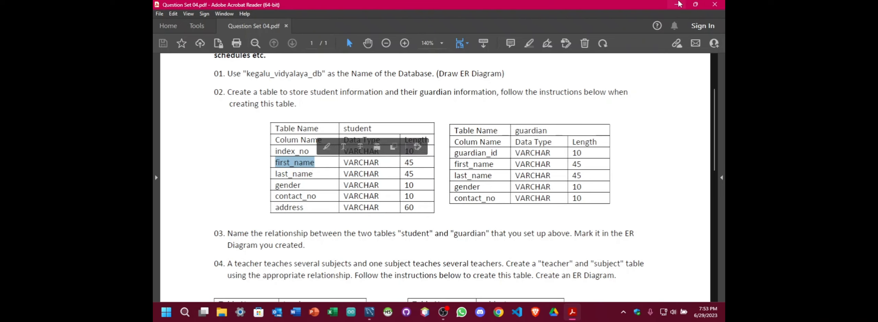
pyautogui.hotkey('alt', 'Tab')
pyautogui.hotkey('ctrl', 'v')
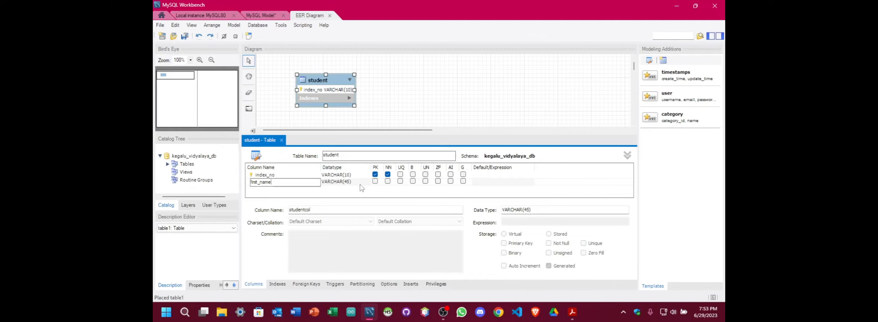
pyautogui.click(571, 314)
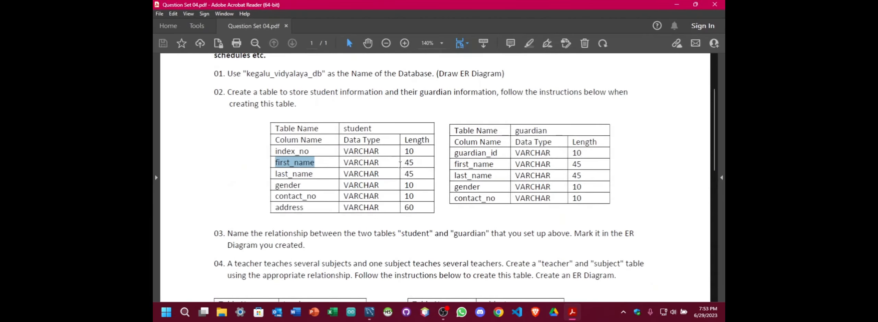
pyautogui.click(677, 5)
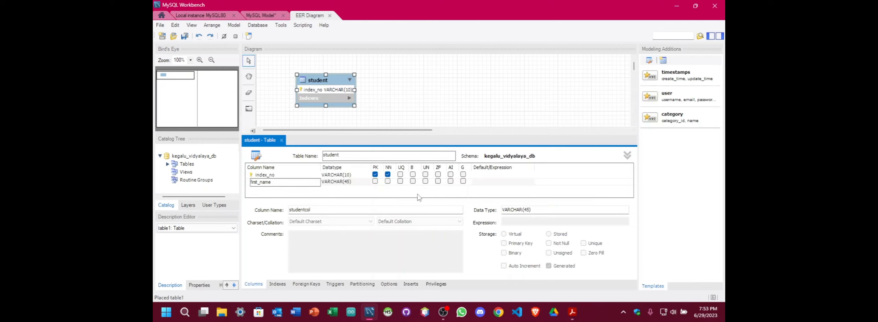
# Add a last_name column of type VARCHAR(45) to the student table, copying its name from the question PDF.
pyautogui.click(297, 189)
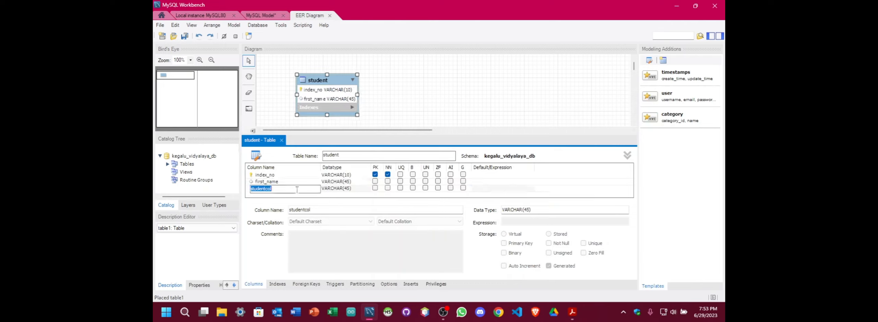
pyautogui.click(572, 313)
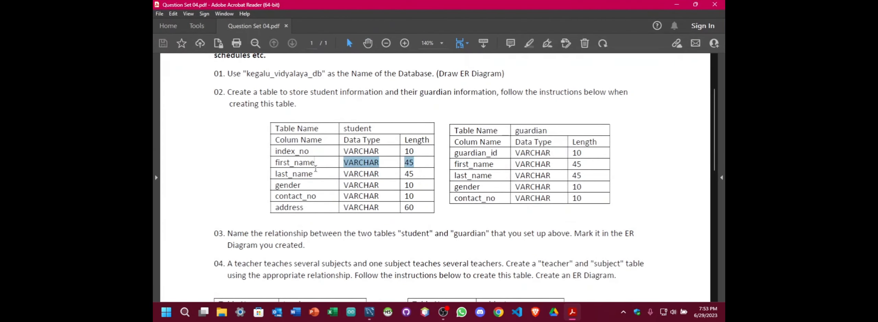
pyautogui.moveTo(275, 175); pyautogui.dragTo(312, 175)
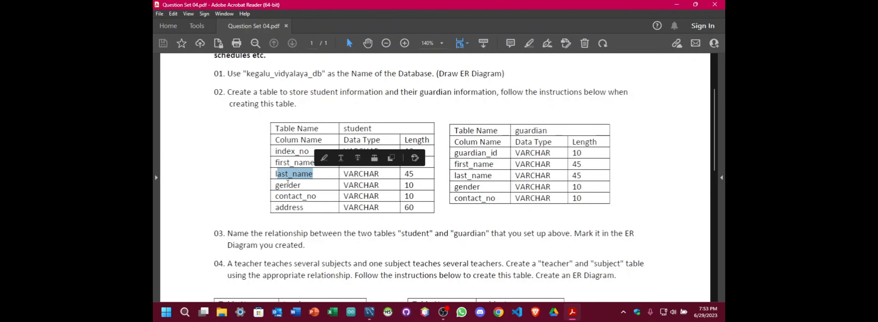
pyautogui.click(319, 174)
pyautogui.doubleClick(316, 176)
pyautogui.hotkey('ctrl', 'c')
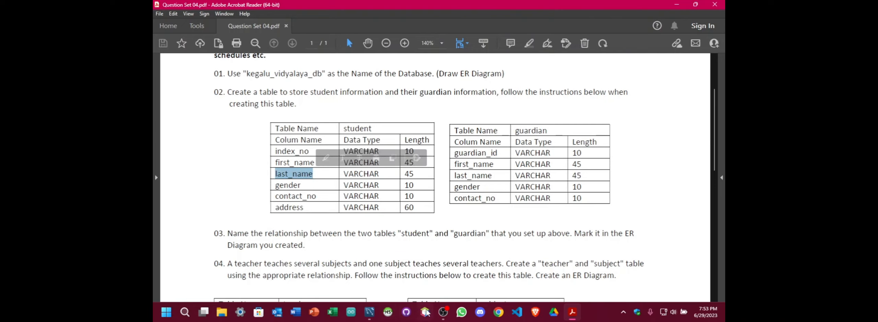
pyautogui.click(374, 313)
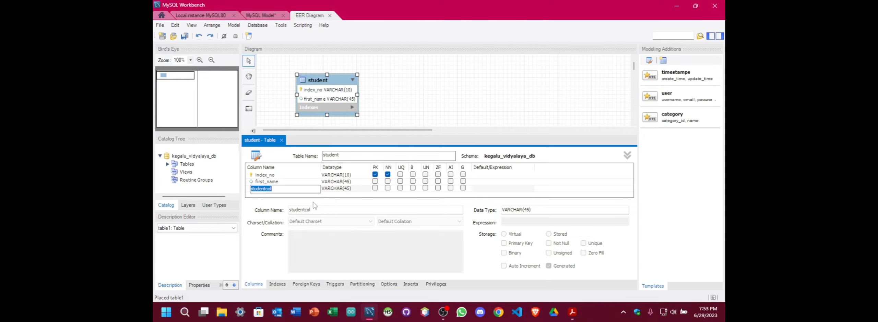
pyautogui.hotkey('ctrl', 'v')
# Create another column below last_name and name it gender, as copied from the question PDF.
pyautogui.click(343, 195)
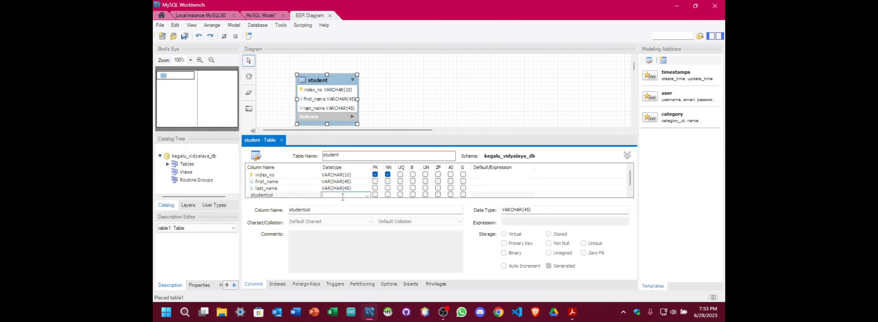
pyautogui.press('Return')
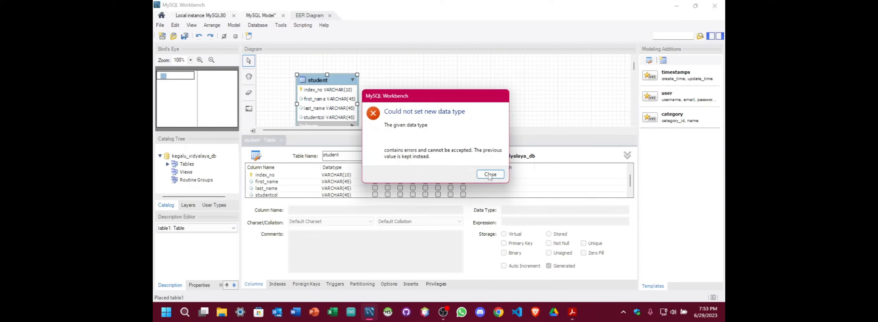
pyautogui.click(490, 175)
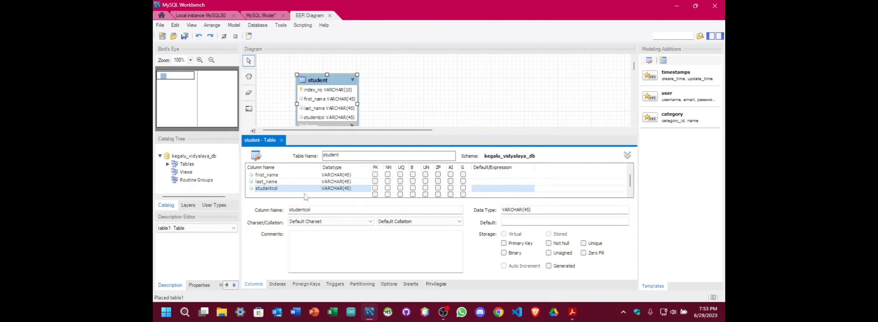
pyautogui.click(276, 189)
pyautogui.doubleClick(275, 189)
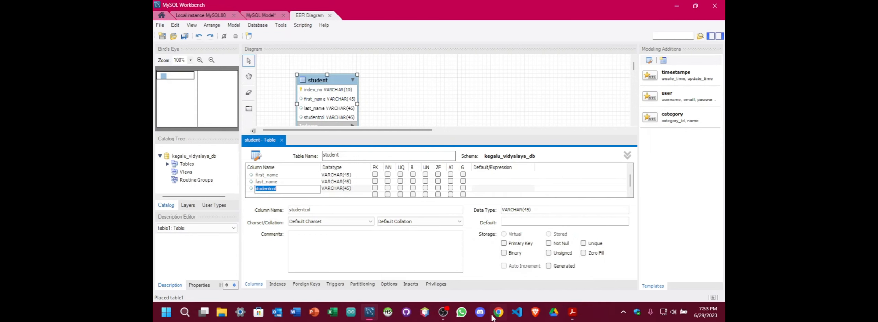
pyautogui.click(572, 313)
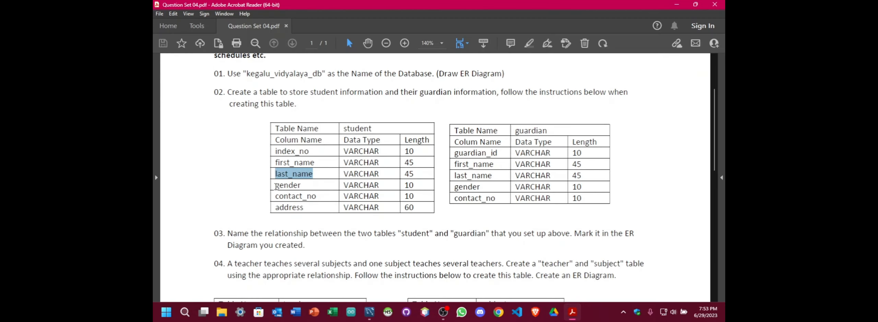
pyautogui.moveTo(276, 187); pyautogui.dragTo(299, 187)
pyautogui.hotkey('ctrl', 'c')
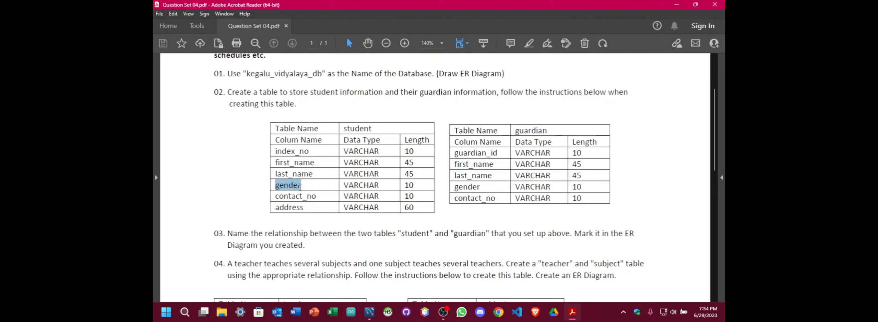
pyautogui.click(369, 312)
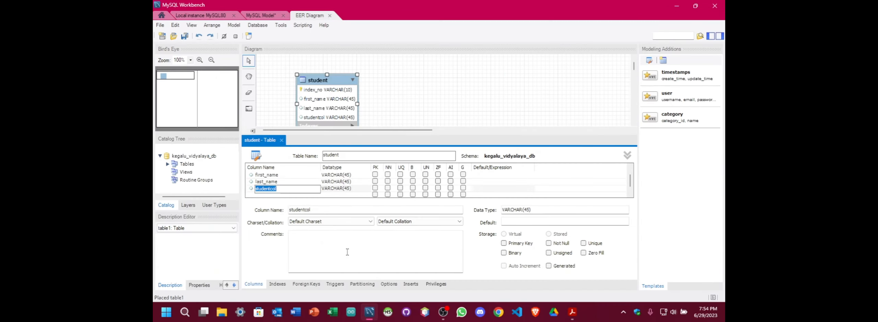
pyautogui.hotkey('ctrl', 'v')
# Try to add a contact_no column below gender, copying its name from the question PDF.
pyautogui.click(290, 195)
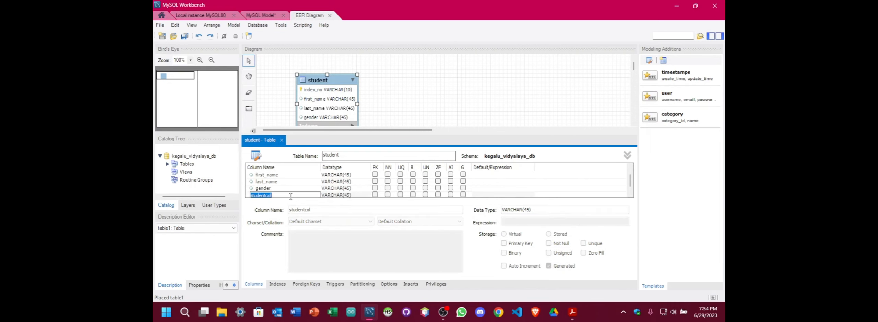
pyautogui.click(572, 313)
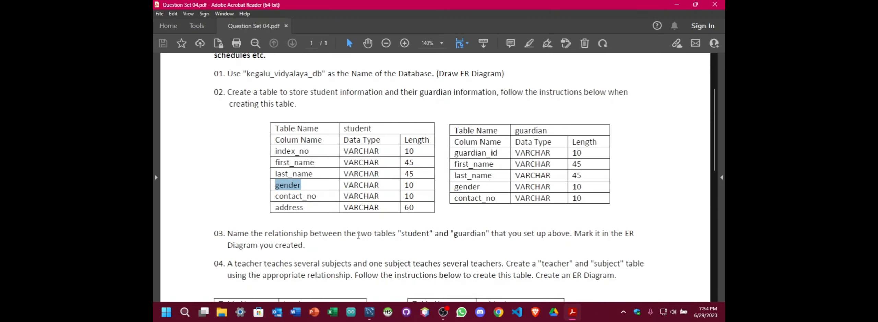
pyautogui.moveTo(276, 196); pyautogui.dragTo(317, 197)
pyautogui.hotkey('ctrl', 'c')
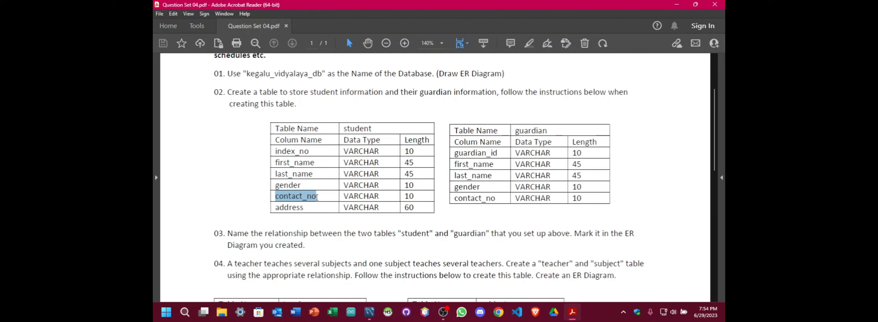
pyautogui.click(679, 4)
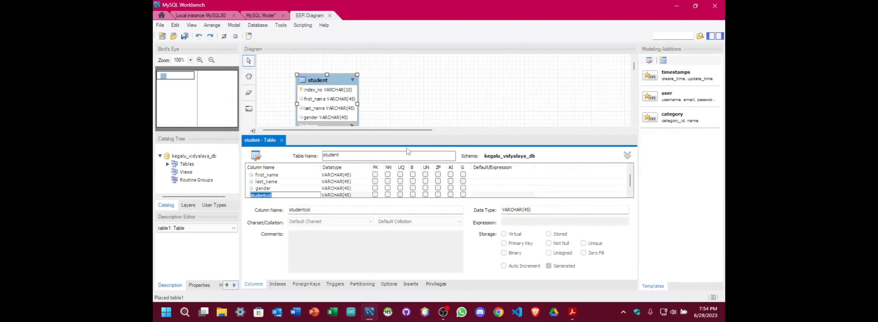
pyautogui.hotkey('ctrl', 'v')
pyautogui.click(367, 194)
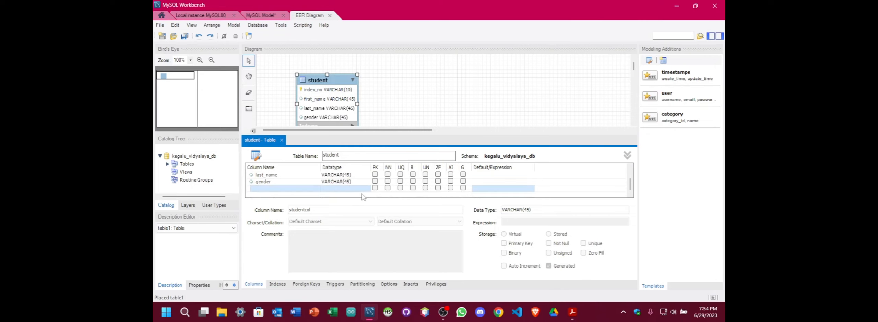
# Add an address column below gender in the student table, taking its name from the question PDF.
pyautogui.click(571, 313)
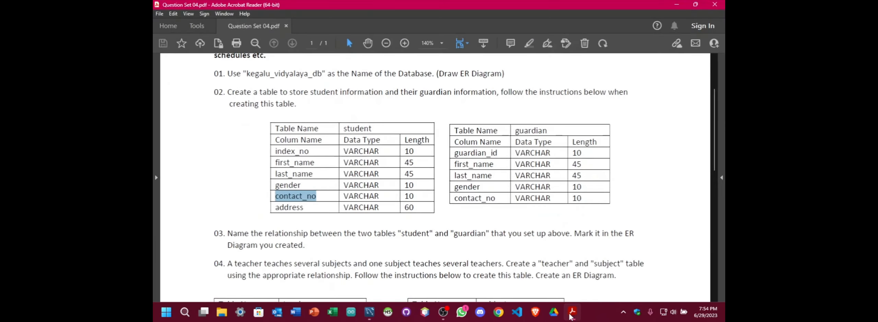
pyautogui.moveTo(275, 208); pyautogui.dragTo(306, 210)
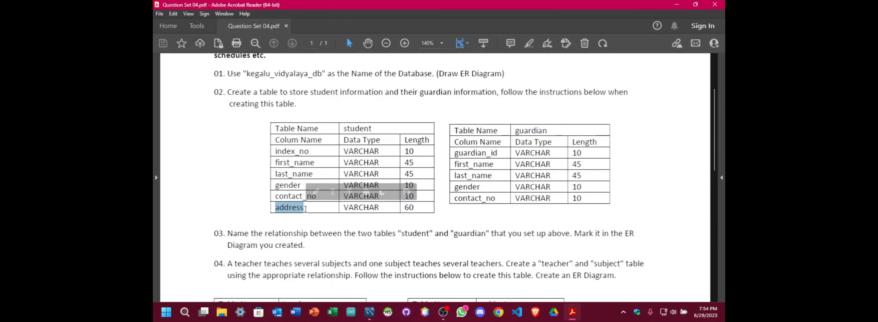
pyautogui.click(677, 4)
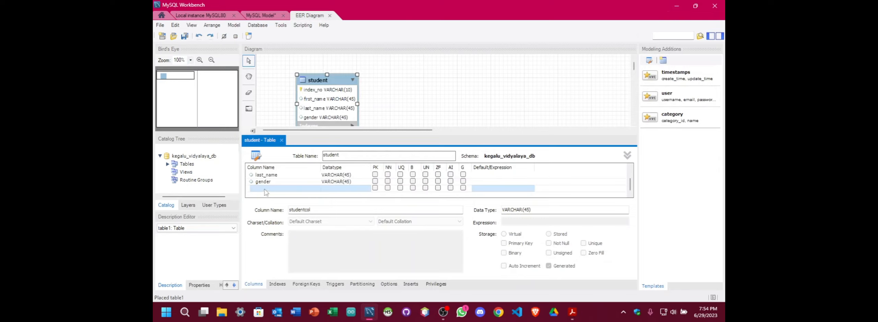
pyautogui.doubleClick(266, 190)
pyautogui.write('address')
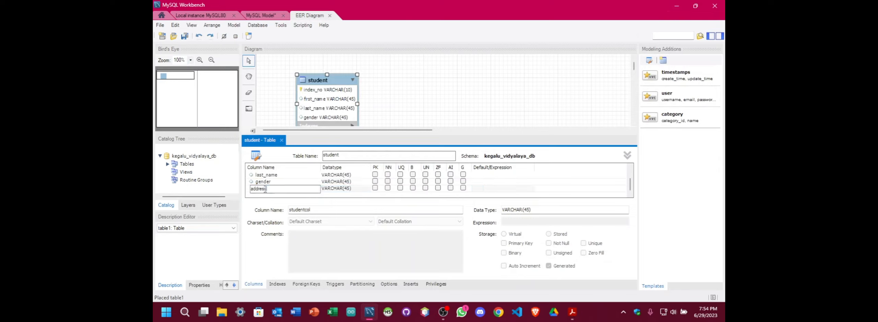
# Check the student column lengths in the question PDF and set the gender column's data type to VARCHAR(10).
pyautogui.click(573, 313)
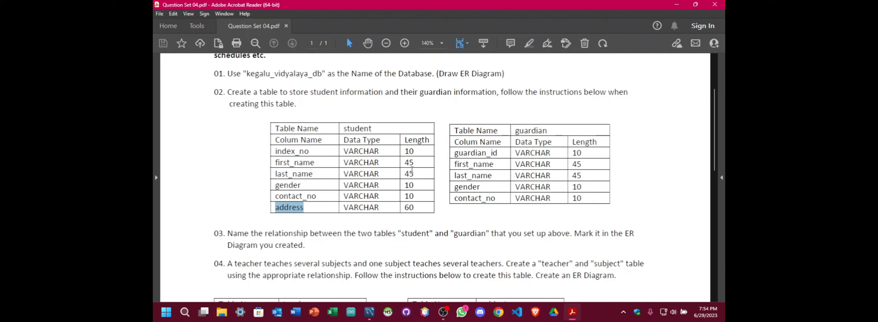
pyautogui.click(677, 5)
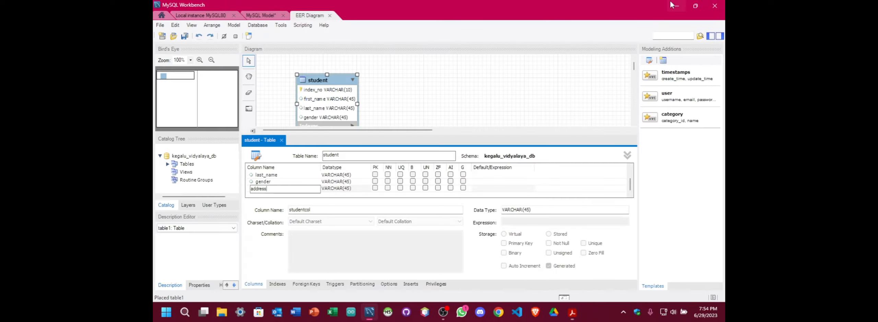
pyautogui.click(349, 183)
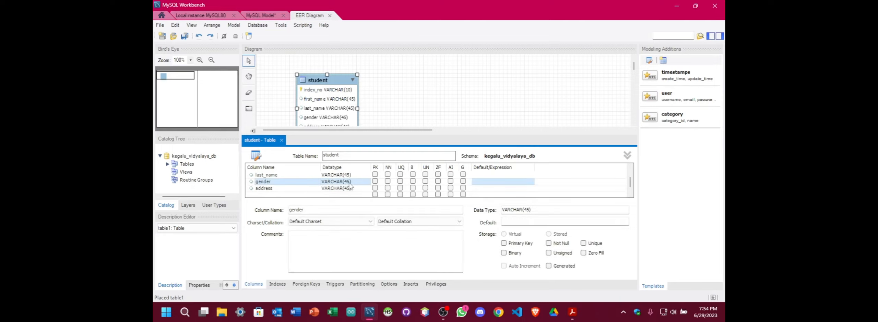
pyautogui.click(350, 183)
pyautogui.click(350, 183)
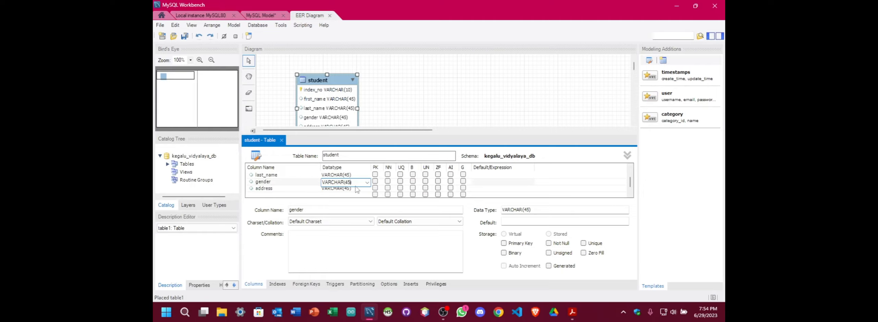
pyautogui.press('BackSpace')
pyautogui.write('10')
pyautogui.press('Down')
pyautogui.press('Down')
pyautogui.click(347, 183)
# Set the address column's data type to VARCHAR(60).
pyautogui.click(348, 189)
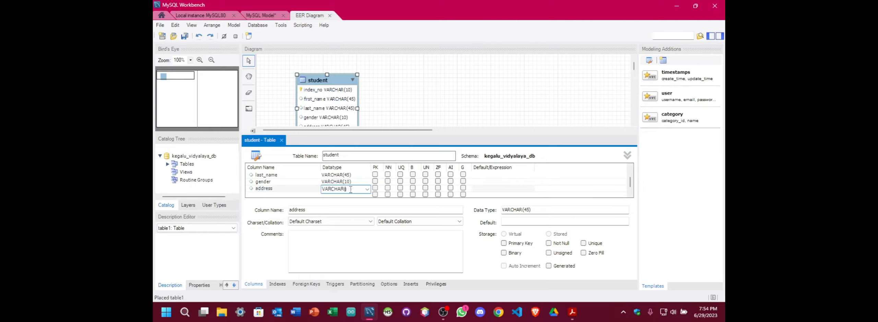
pyautogui.write('1')
pyautogui.press('BackSpace')
pyautogui.press('BackSpace')
pyautogui.click(507, 196)
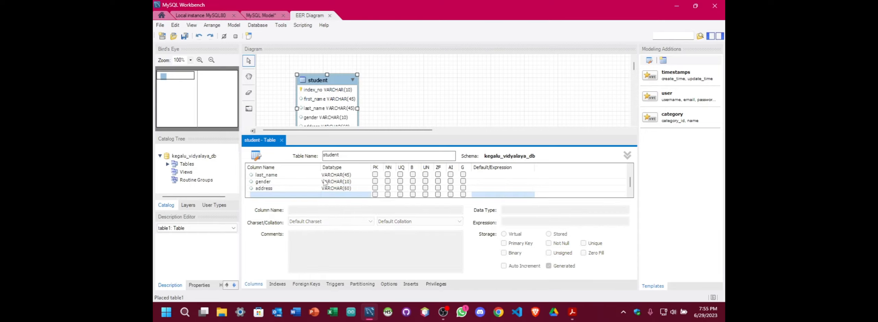
# Check the student columns in the question PDF and add a contact_no column below address in the student table.
pyautogui.click(572, 312)
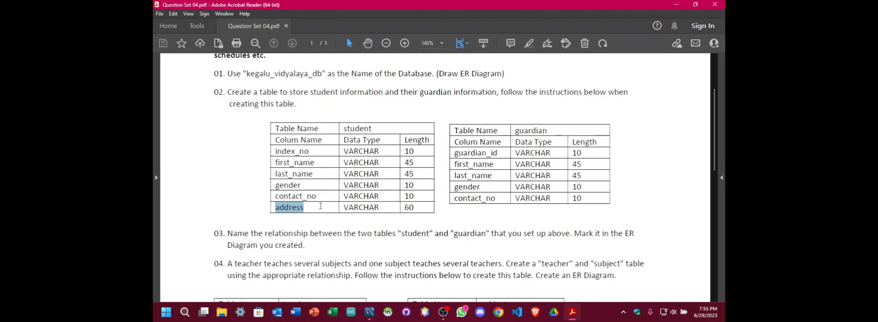
pyautogui.click(677, 5)
pyautogui.click(319, 189)
pyautogui.click(298, 189)
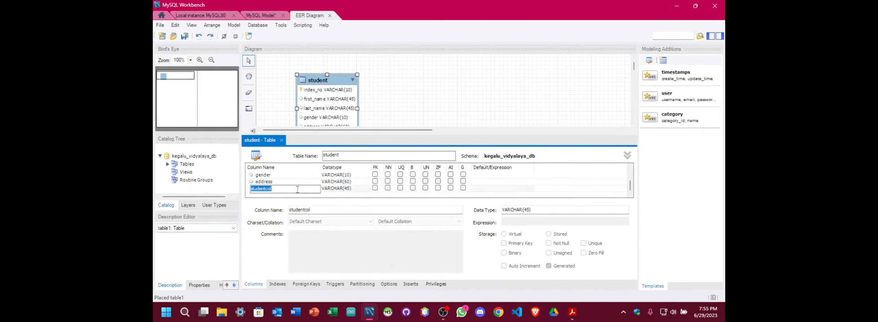
pyautogui.write('conta')
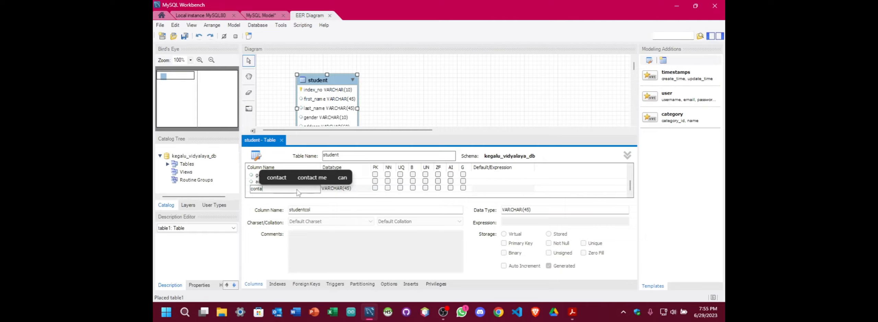
pyautogui.write('ct_')
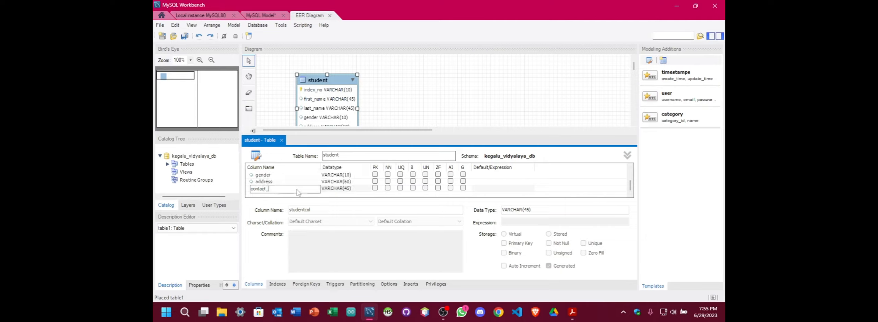
pyautogui.write('no')
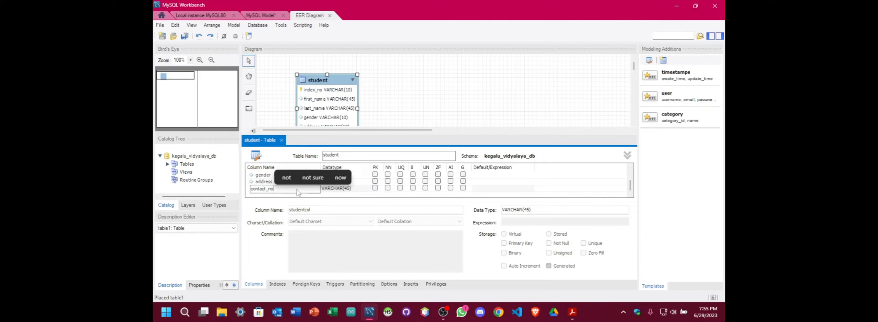
# Set the contact_no column's data type to VARCHAR(10).
pyautogui.click(333, 190)
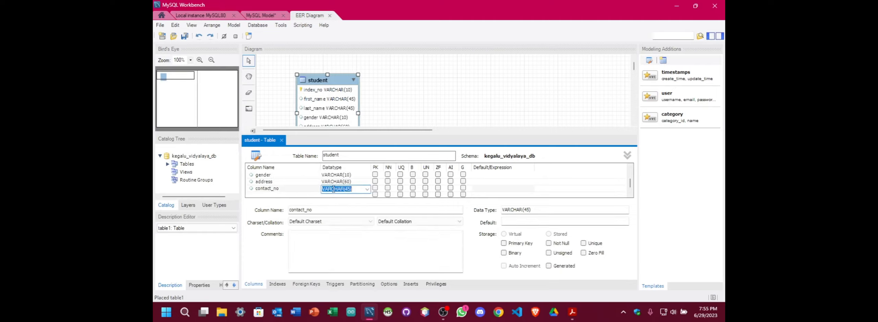
pyautogui.click(350, 188)
pyautogui.click(289, 190)
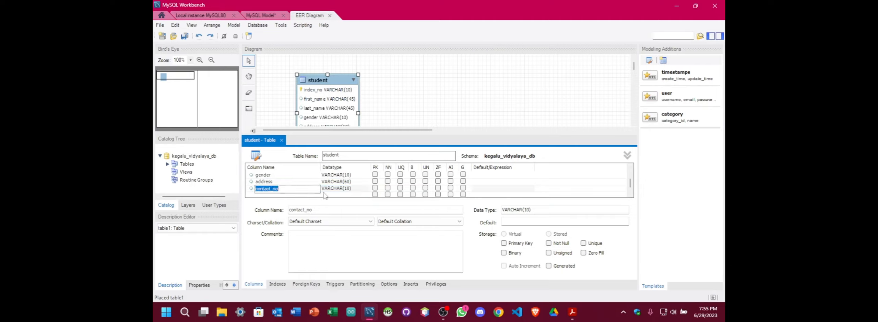
pyautogui.click(309, 188)
pyautogui.click(475, 191)
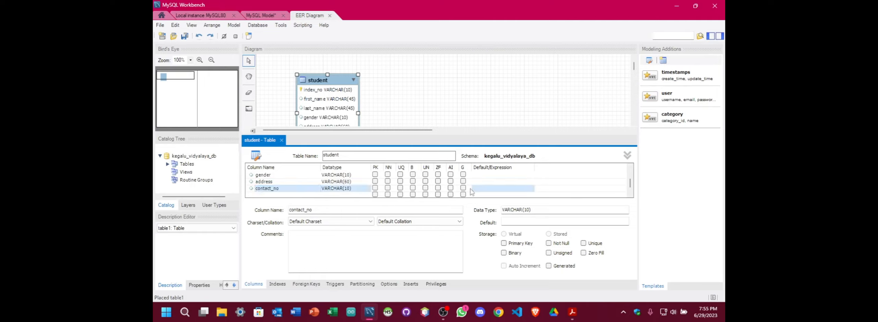
# Move the contact_no column above address, review the student table's columns and close its table editor.
pyautogui.click(298, 191)
pyautogui.moveTo(298, 190); pyautogui.dragTo(297, 183)
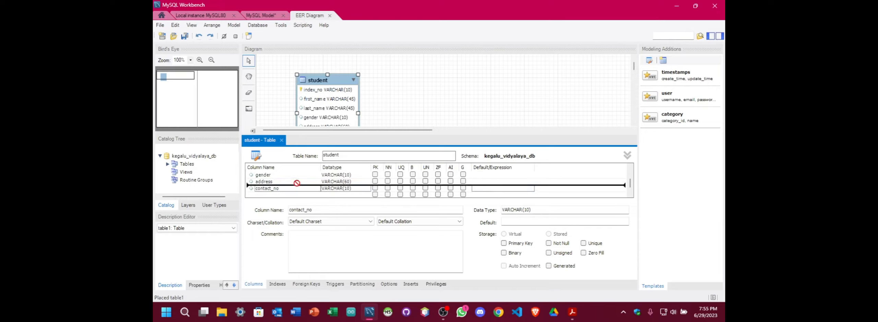
pyautogui.moveTo(297, 183); pyautogui.dragTo(299, 185)
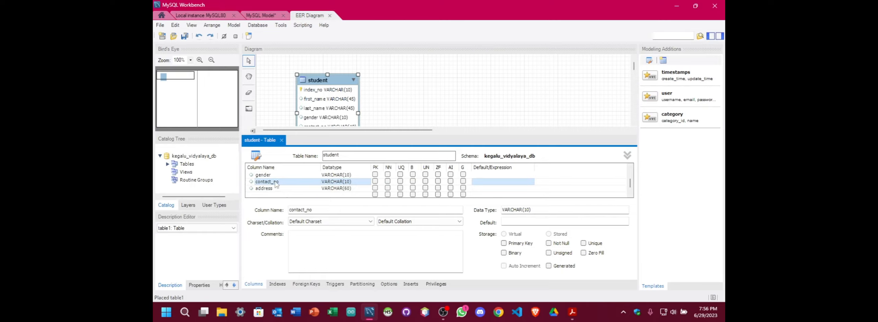
pyautogui.scroll(1, 287, 183)
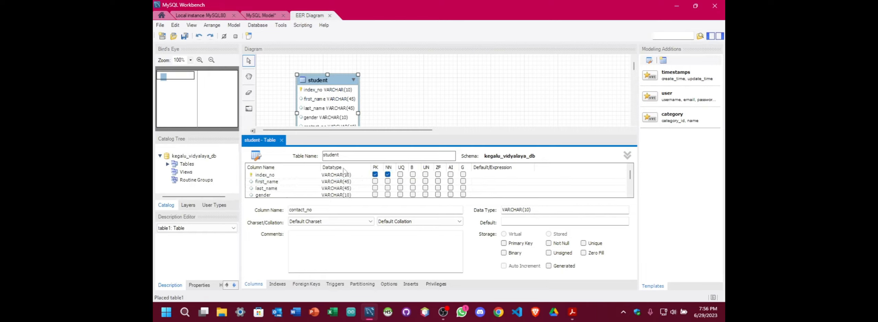
pyautogui.scroll(-2, 278, 181)
pyautogui.scroll(2, 280, 183)
pyautogui.click(282, 141)
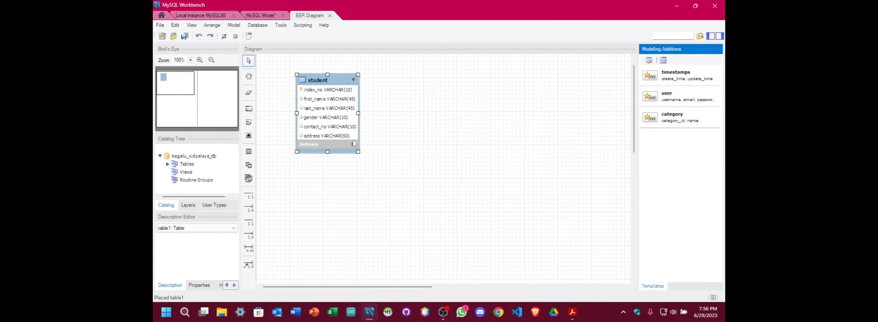
# Check the guardian table specification in the question PDF and place a new table to the right of the student table.
pyautogui.click(572, 312)
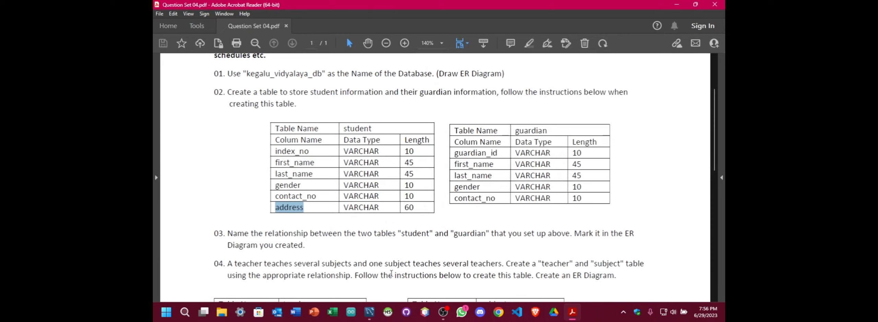
pyautogui.click(677, 4)
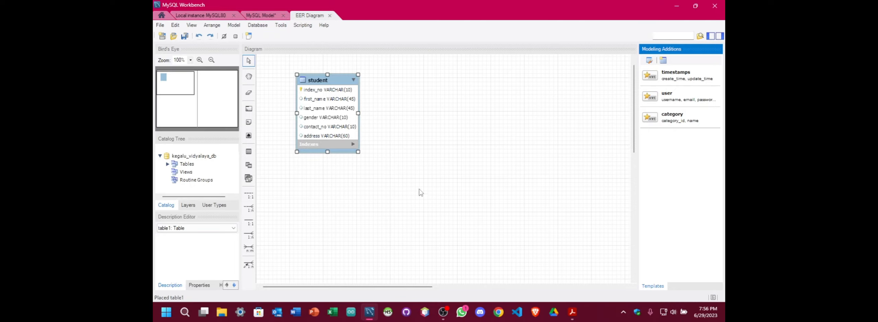
pyautogui.click(573, 312)
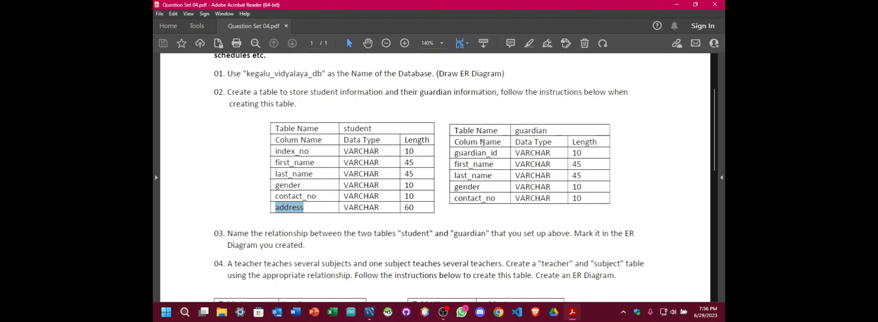
pyautogui.click(677, 4)
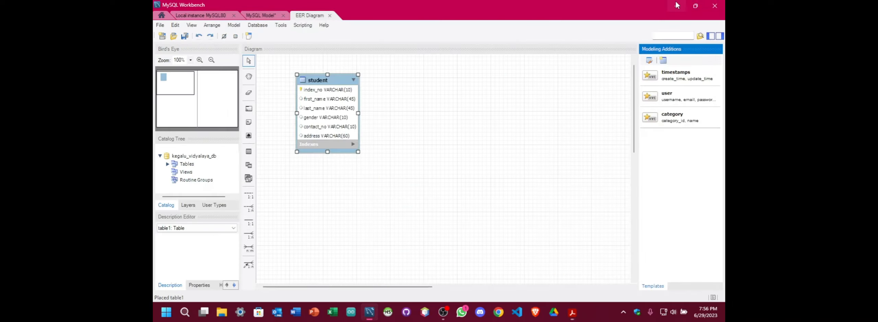
pyautogui.click(249, 151)
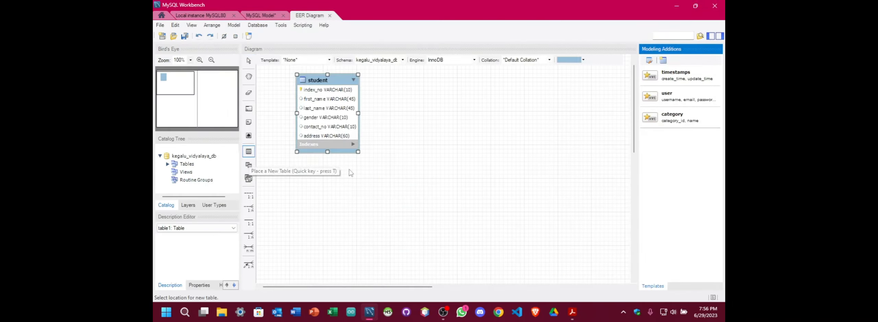
pyautogui.click(505, 100)
# Open the new table for editing and name it guardian.
pyautogui.doubleClick(511, 101)
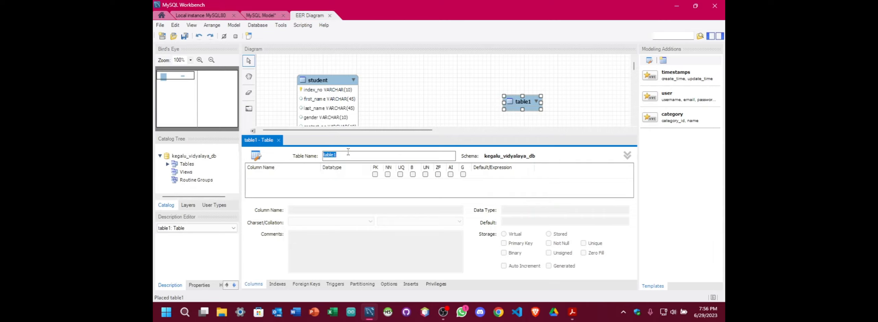
pyautogui.press('BackSpace')
pyautogui.write('guardi')
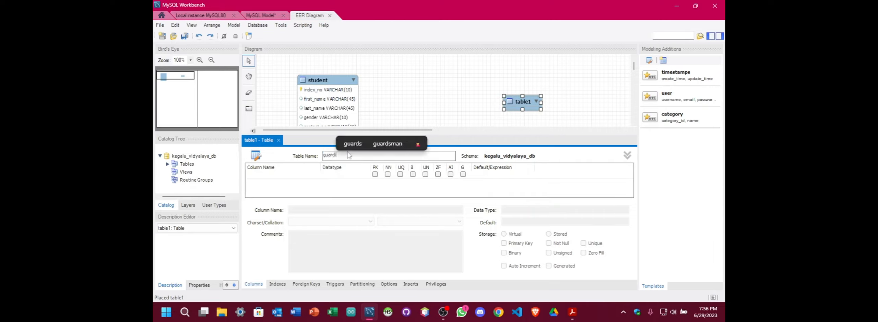
pyautogui.write('an')
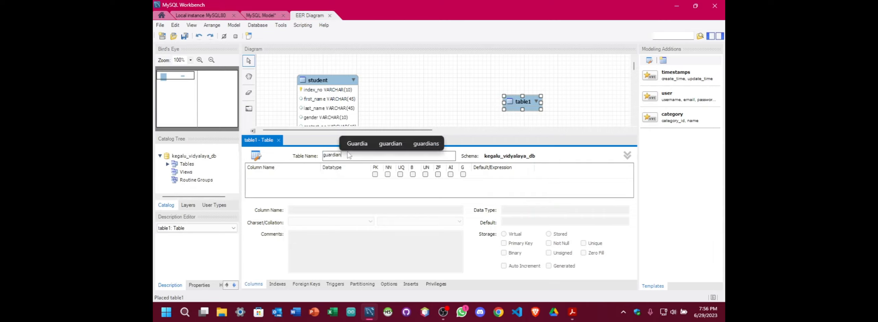
# Add a guardian_id column as the first column of the guardian table, copying its name from the question PDF.
pyautogui.doubleClick(294, 176)
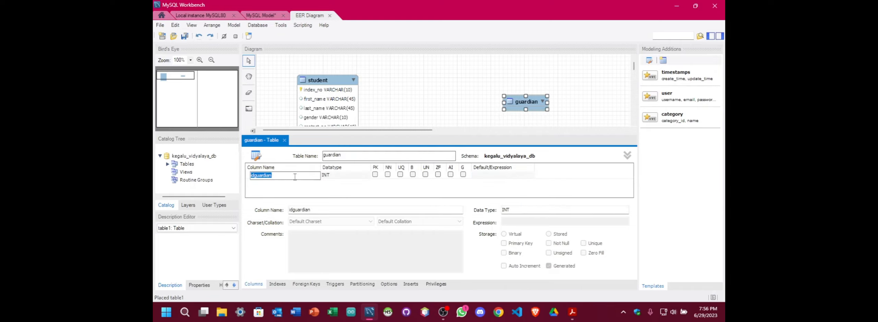
pyautogui.click(572, 313)
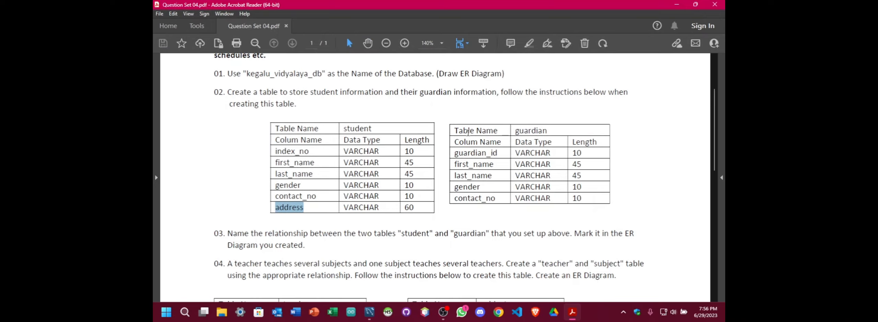
pyautogui.moveTo(455, 155); pyautogui.dragTo(497, 153)
pyautogui.hotkey('ctrl', 'c')
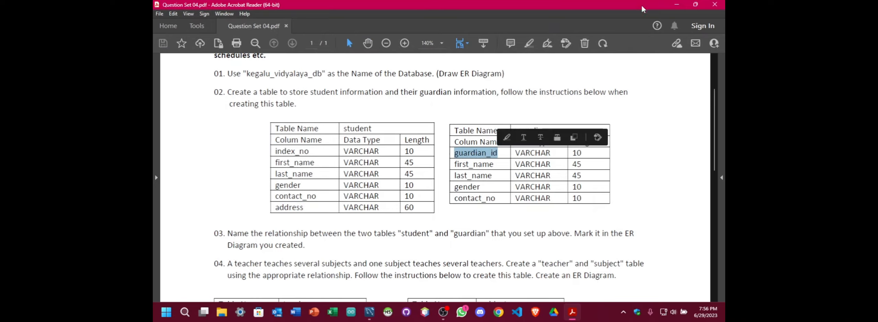
pyautogui.hotkey('alt', 'Tab')
pyautogui.hotkey('ctrl', 'v')
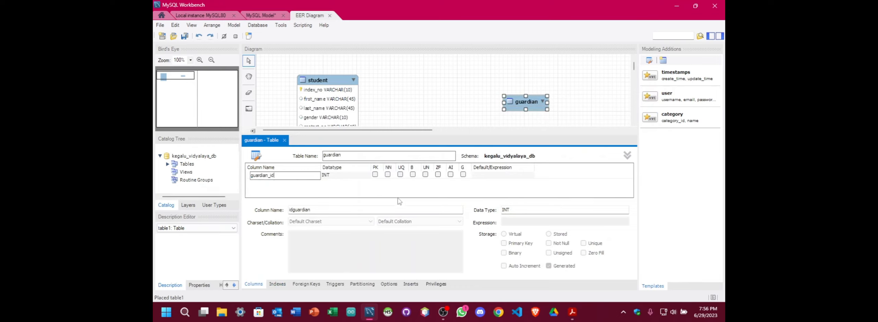
# Set the guardian_id column's data type to VARCHAR(10).
pyautogui.click(361, 178)
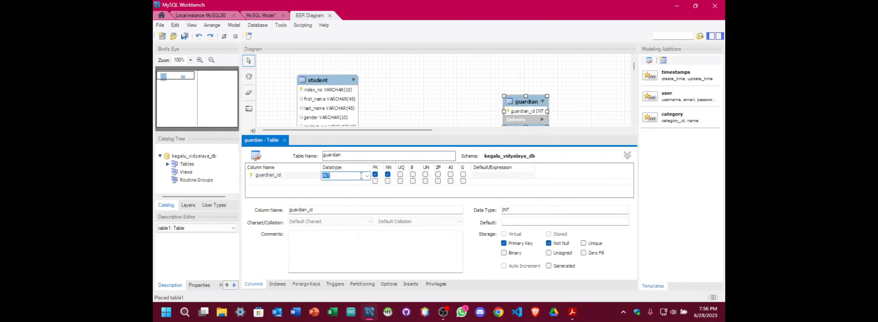
pyautogui.click(368, 176)
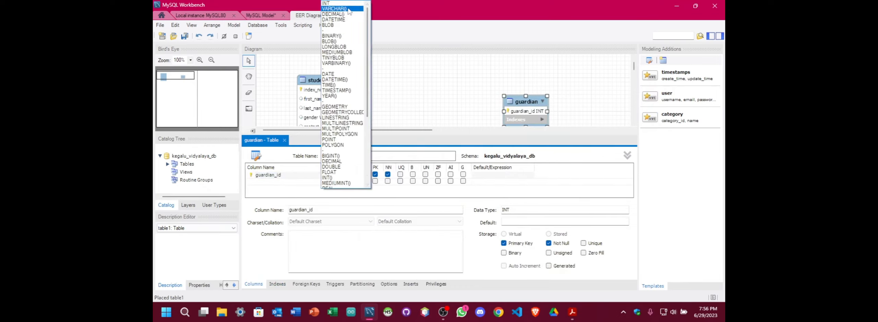
pyautogui.click(334, 9)
pyautogui.write('10)')
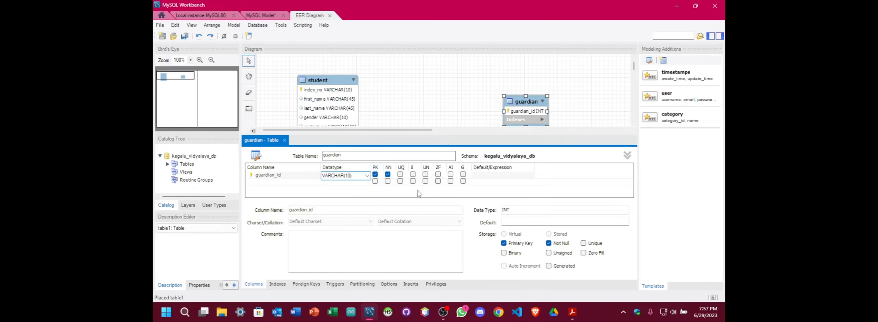
# Add a first_name column below guardian_id in the guardian table, copying its name from the question PDF.
pyautogui.click(288, 183)
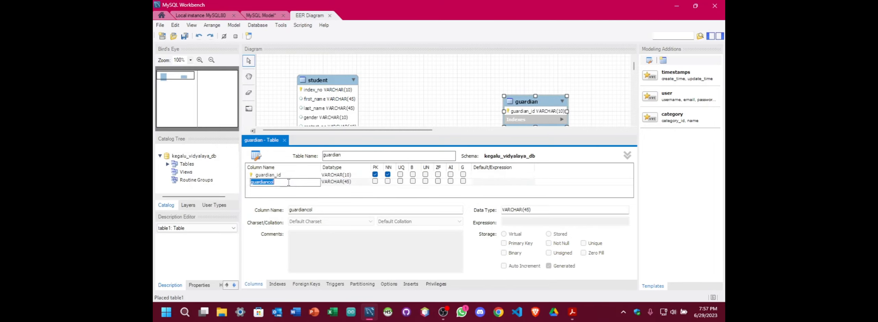
pyautogui.click(572, 312)
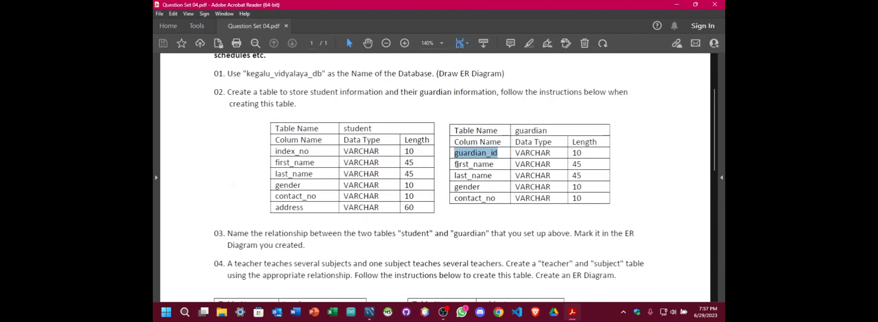
pyautogui.moveTo(455, 165); pyautogui.dragTo(496, 167)
pyautogui.hotkey('ctrl', 'c')
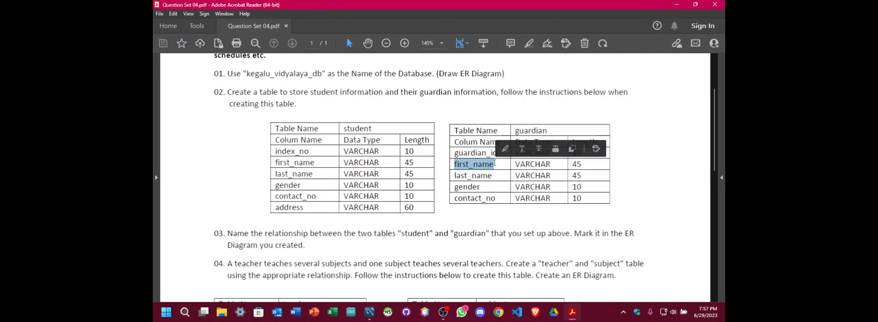
pyautogui.hotkey('alt', 'Tab')
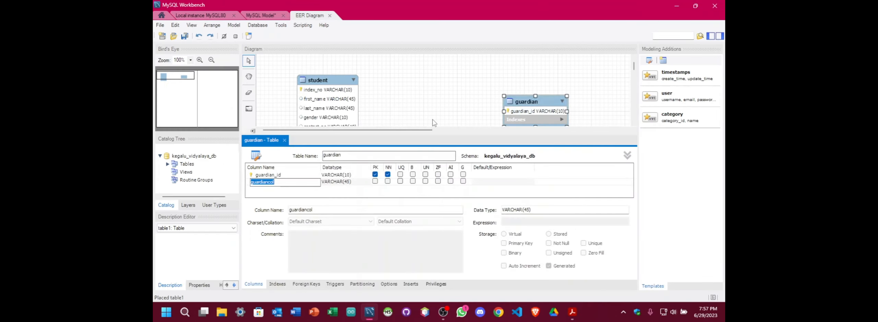
pyautogui.hotkey('ctrl', 'v')
# Add a last_name column below first_name in the guardian table.
pyautogui.click(303, 188)
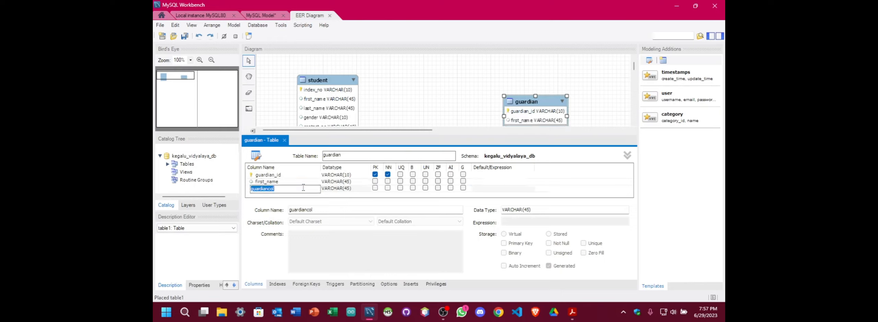
pyautogui.write('last')
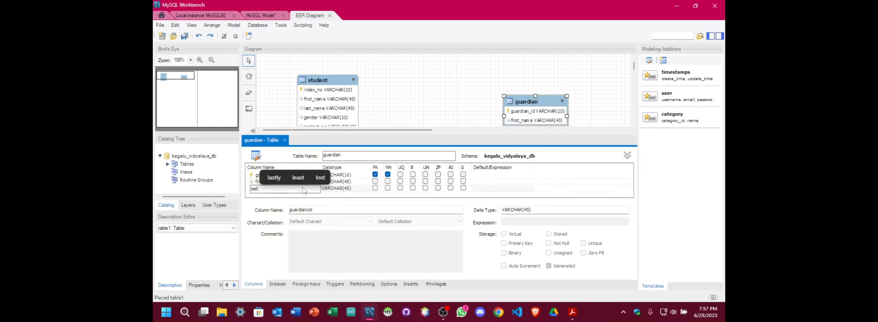
pyautogui.press('BackSpace')
pyautogui.press('BackSpace')
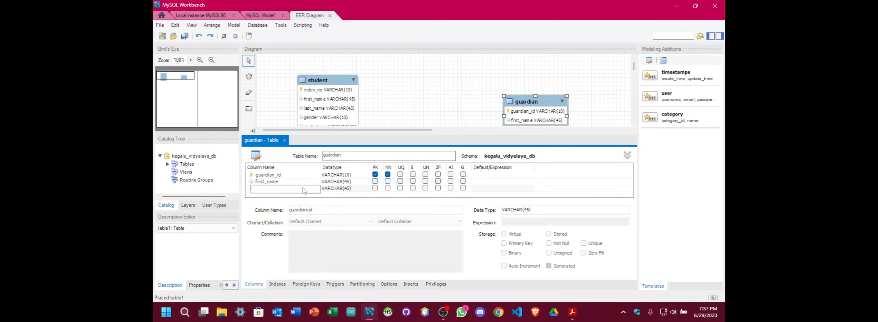
pyautogui.write('s')
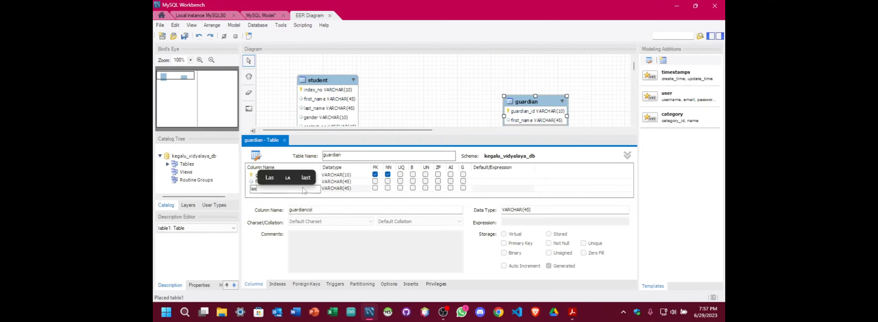
pyautogui.write('t_name')
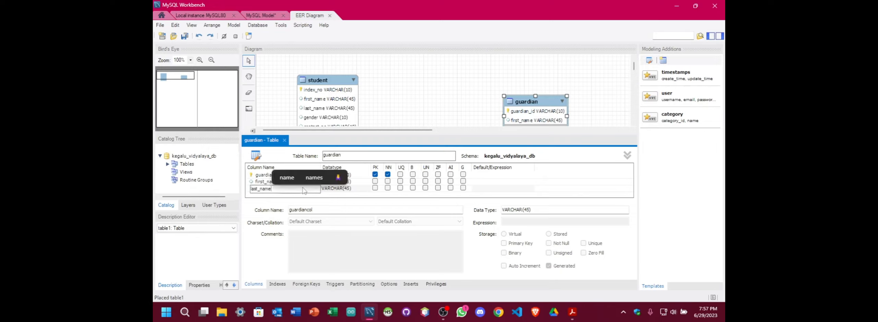
pyautogui.click(363, 194)
pyautogui.click(313, 195)
pyautogui.click(499, 176)
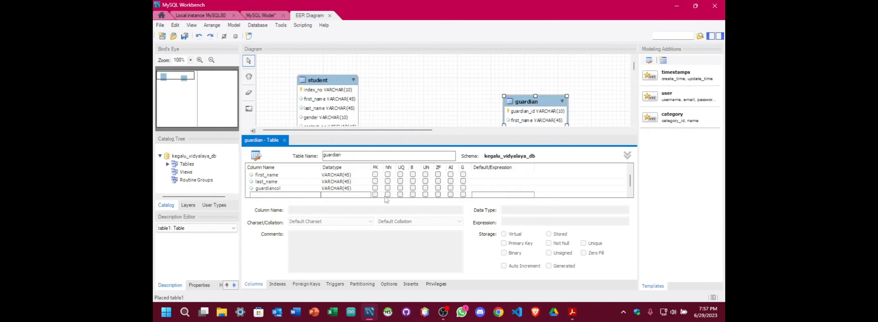
# Add a gender column to the guardian table in the next free row, copying its name from the question PDF.
pyautogui.click(293, 196)
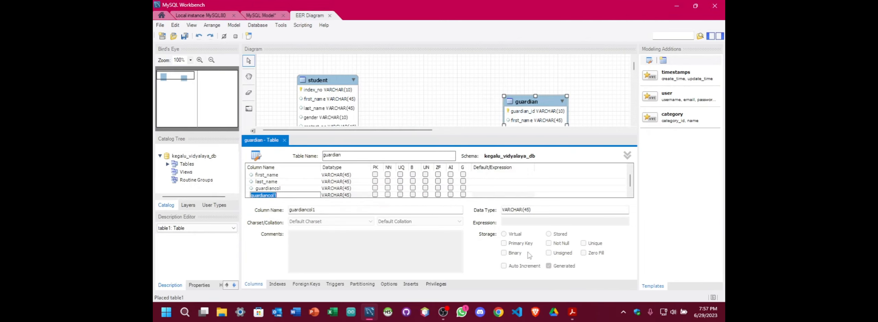
pyautogui.click(573, 313)
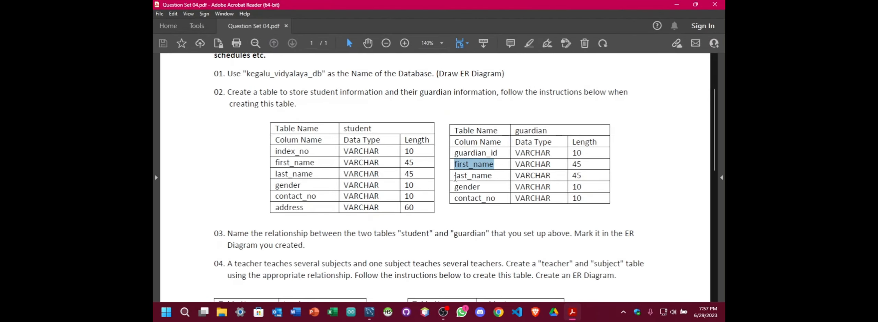
pyautogui.moveTo(456, 188); pyautogui.dragTo(481, 189)
pyautogui.hotkey('ctrl', 'c')
pyautogui.click(465, 193)
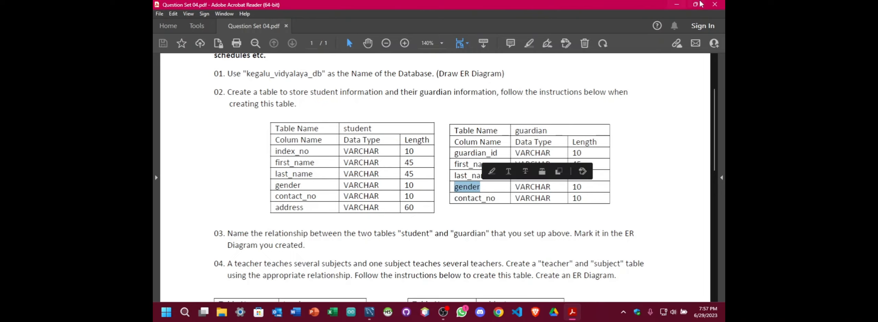
pyautogui.hotkey('alt', 'Tab')
pyautogui.hotkey('ctrl', 'v')
# Set the data type of both the gender column and the new column below it to VARCHAR(10).
pyautogui.click(349, 195)
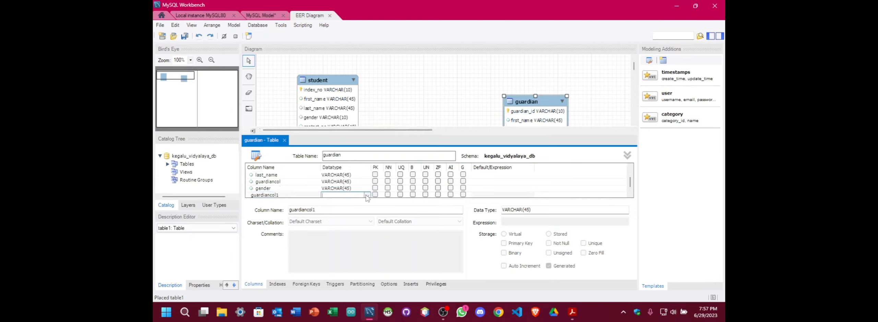
pyautogui.click(366, 196)
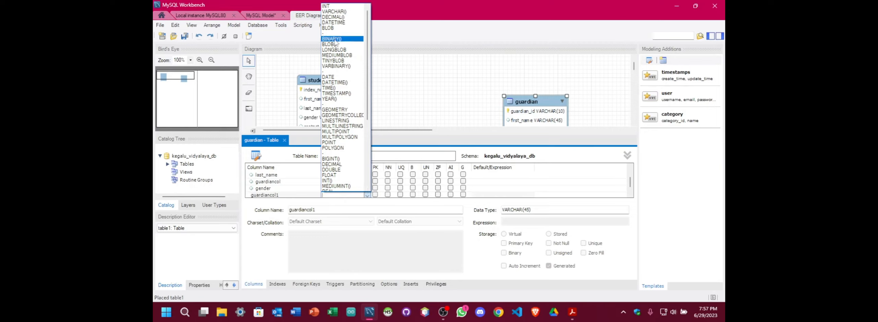
pyautogui.click(331, 12)
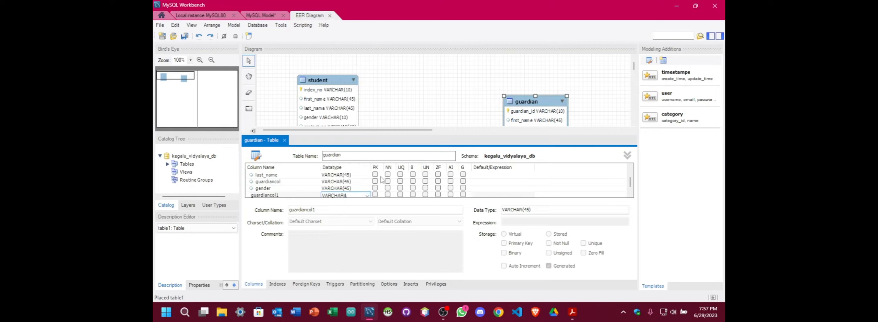
pyautogui.write('10')
pyautogui.press('Return')
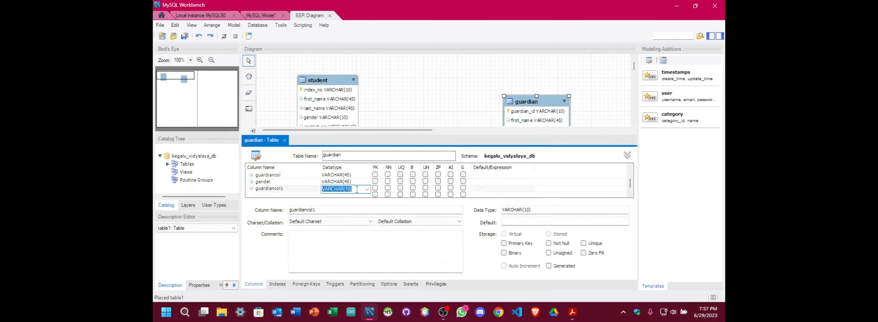
pyautogui.click(357, 190)
pyautogui.click(329, 198)
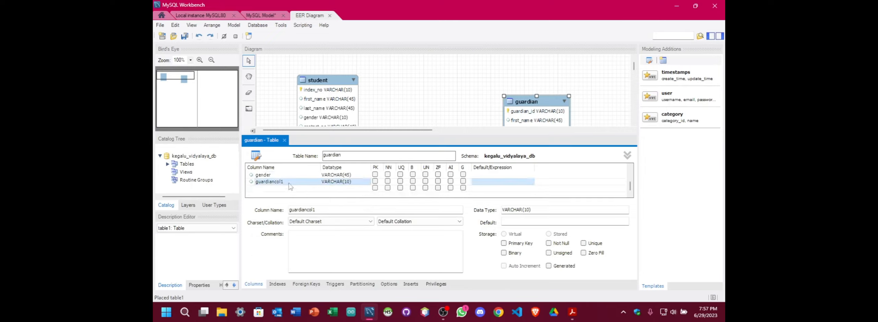
pyautogui.click(348, 175)
pyautogui.click(349, 175)
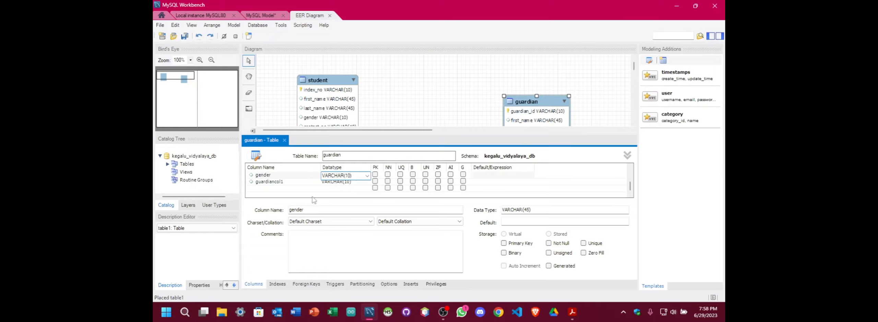
# Try to rename the guardian table's last column as contact_no, copying the name from the question PDF.
pyautogui.doubleClick(310, 184)
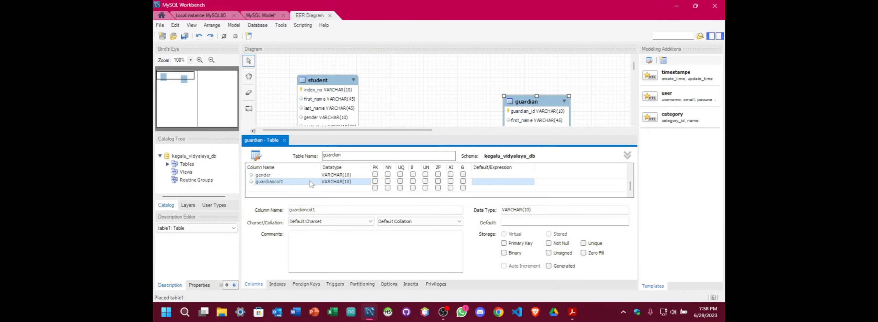
pyautogui.click(572, 313)
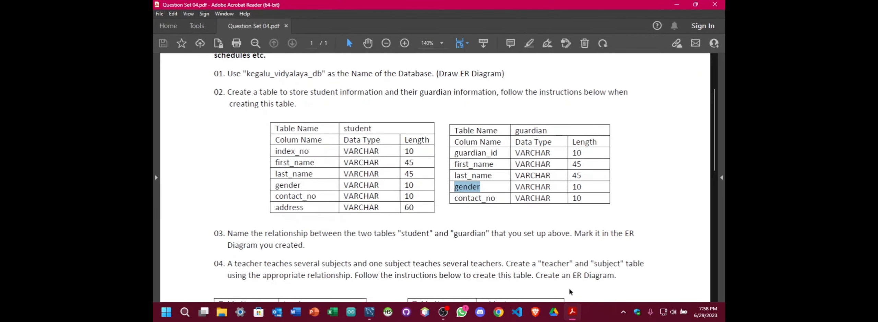
pyautogui.moveTo(454, 199); pyautogui.dragTo(498, 203)
pyautogui.hotkey('ctrl', 'c')
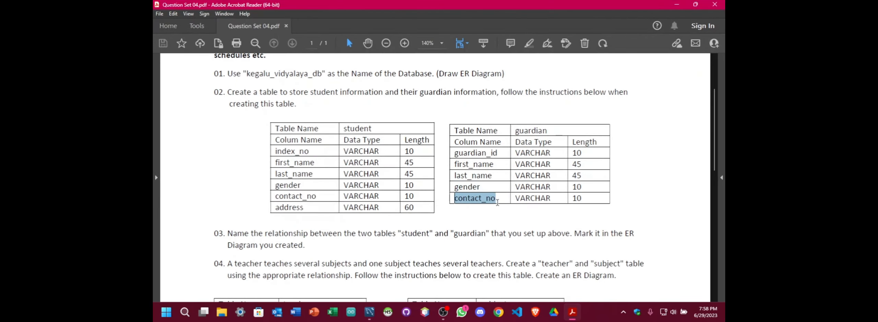
pyautogui.hotkey('alt', 'Tab')
pyautogui.hotkey('ctrl', 'v')
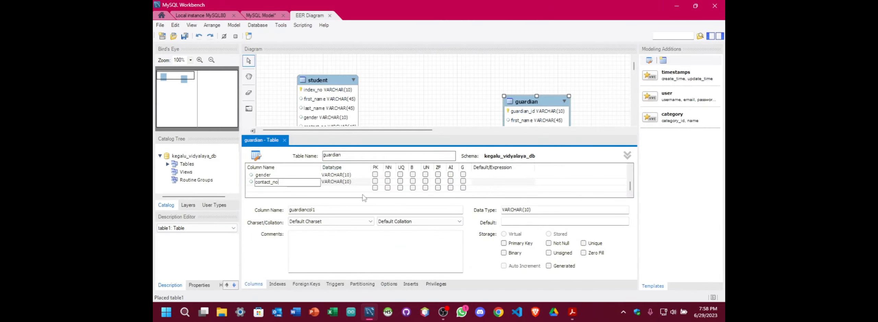
pyautogui.scroll(2, 367, 191)
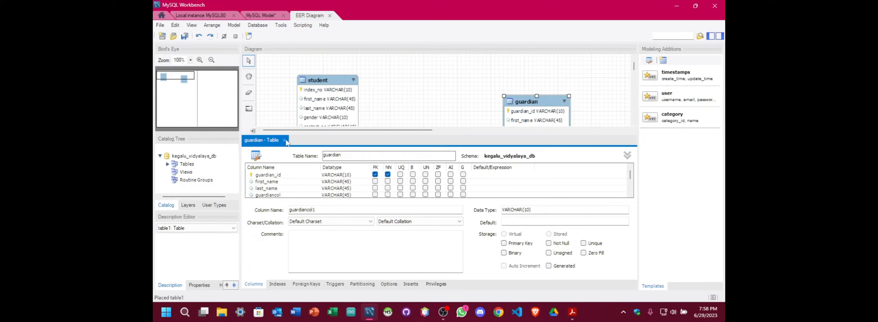
# Close the guardian table editor and move the student and guardian tables closer together in the diagram.
pyautogui.click(285, 140)
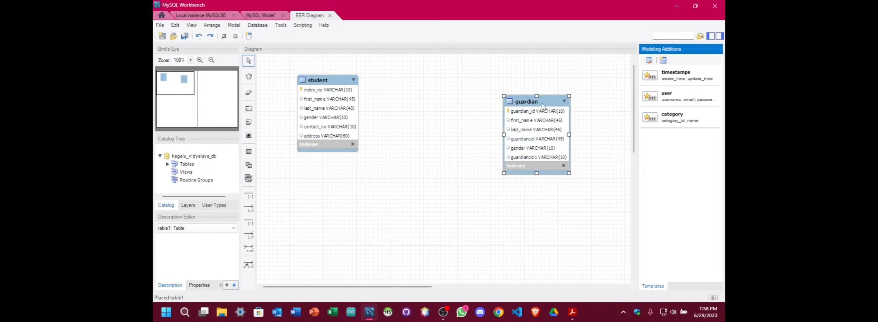
pyautogui.moveTo(542, 105); pyautogui.dragTo(498, 80)
pyautogui.moveTo(324, 85); pyautogui.dragTo(383, 85)
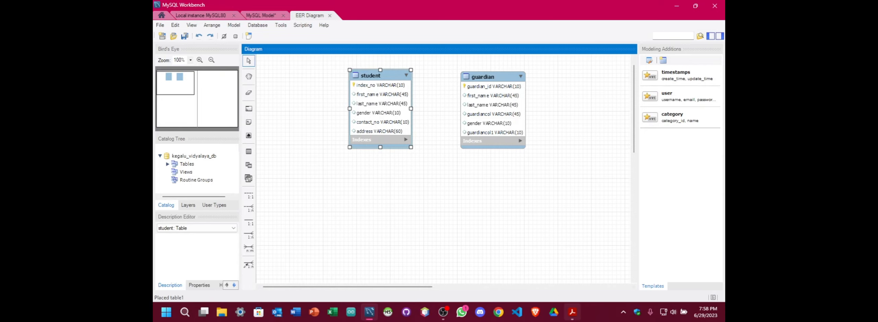
# Check question 03 in the question PDF, and reposition the student and guardian tables in Workbench with room between them for a relationship.
pyautogui.click(572, 313)
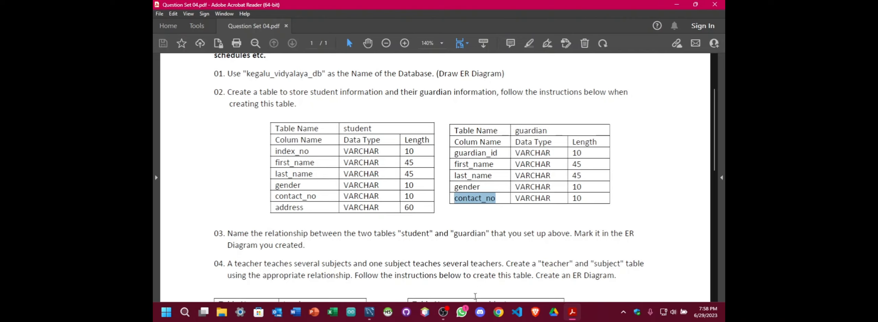
pyautogui.moveTo(449, 309)
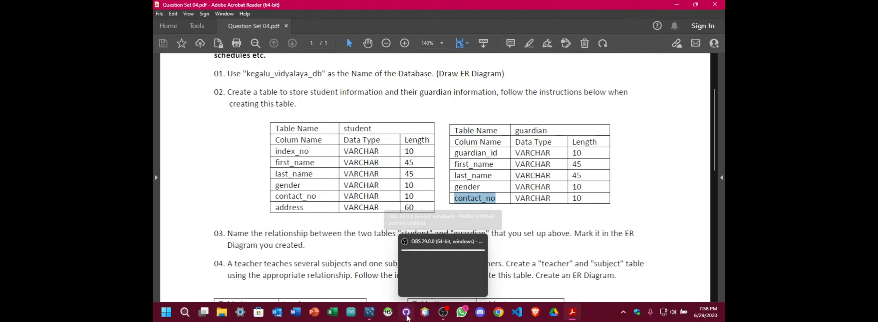
pyautogui.click(369, 307)
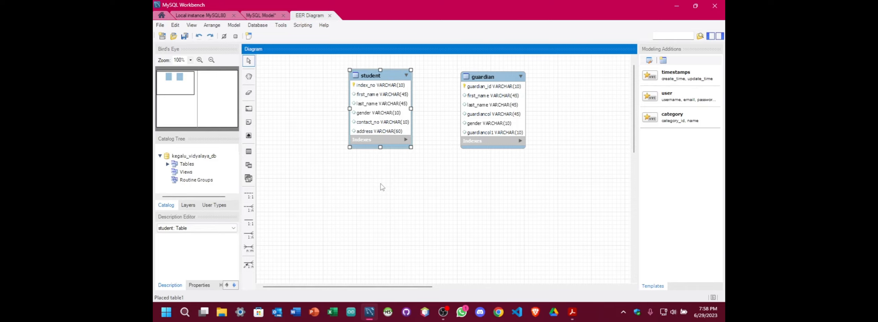
pyautogui.moveTo(393, 77); pyautogui.dragTo(359, 77)
pyautogui.moveTo(505, 80)
pyautogui.mouseDown()
pyautogui.moveTo(528, 88)
pyautogui.moveTo(493, 79)
pyautogui.mouseUp()
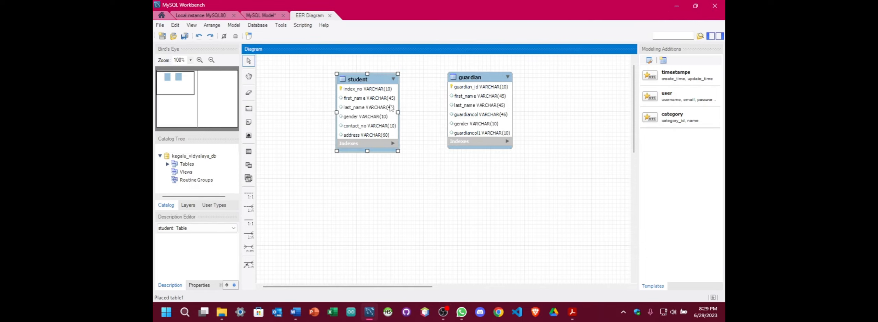
pyautogui.moveTo(470, 79)
pyautogui.mouseDown()
pyautogui.moveTo(486, 161)
pyautogui.moveTo(447, 88)
pyautogui.moveTo(465, 74)
pyautogui.moveTo(503, 79)
pyautogui.moveTo(479, 77)
pyautogui.mouseUp()
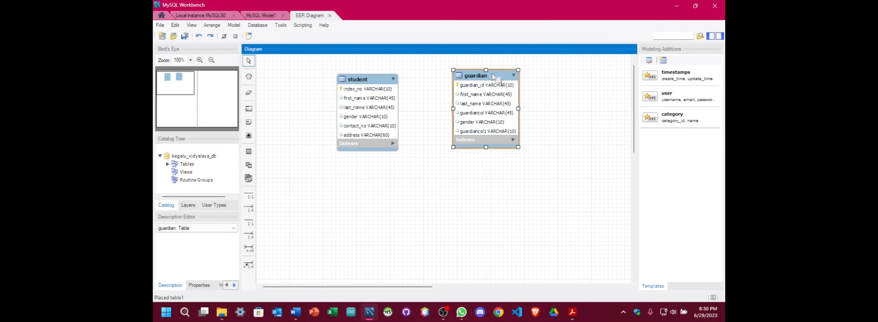
pyautogui.moveTo(494, 77); pyautogui.dragTo(548, 82)
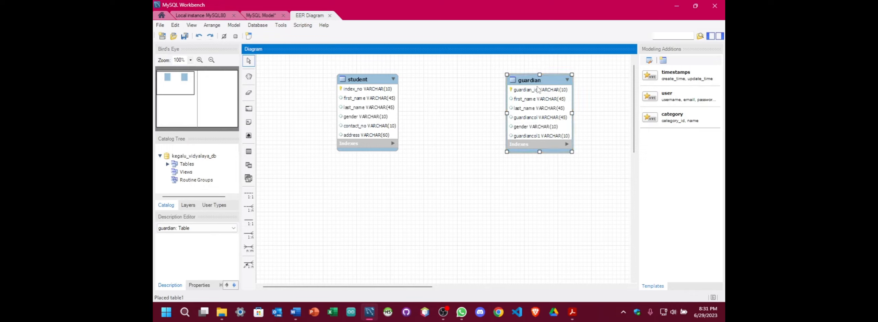
pyautogui.moveTo(538, 89); pyautogui.dragTo(496, 88)
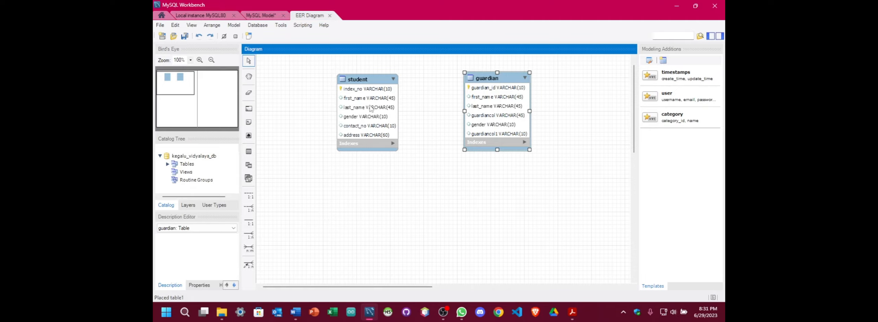
# Create a non-identifying 1:n relationship with student receiving the foreign key and guardian as the referenced table, and move guardian farther from student.
pyautogui.click(249, 210)
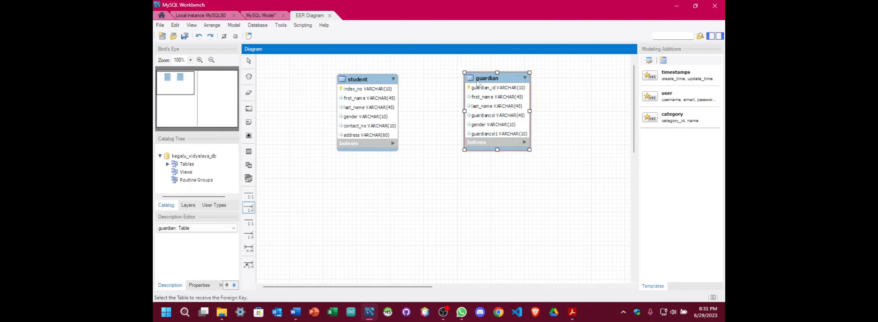
pyautogui.click(368, 110)
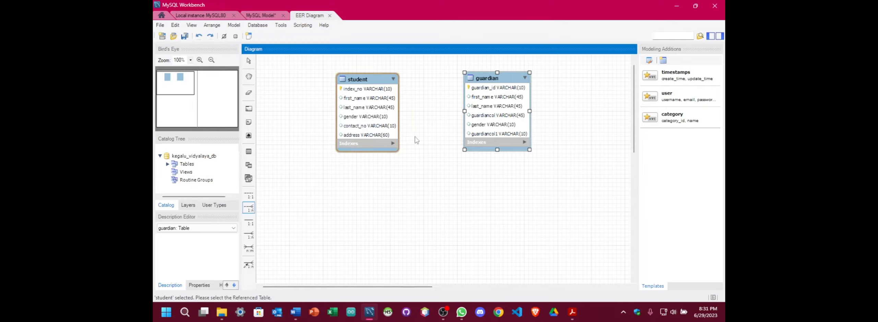
pyautogui.click(481, 125)
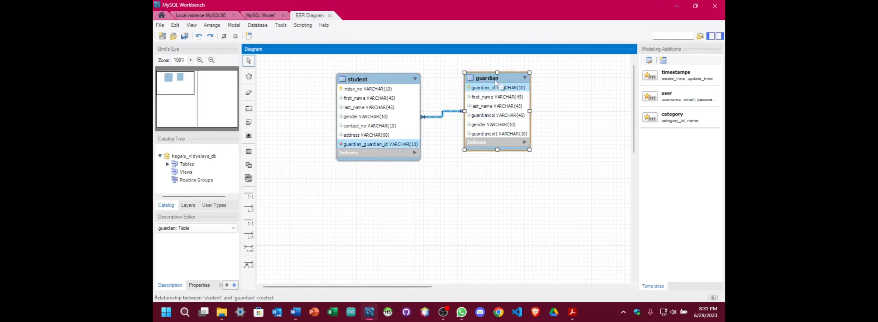
pyautogui.moveTo(496, 82); pyautogui.dragTo(536, 123)
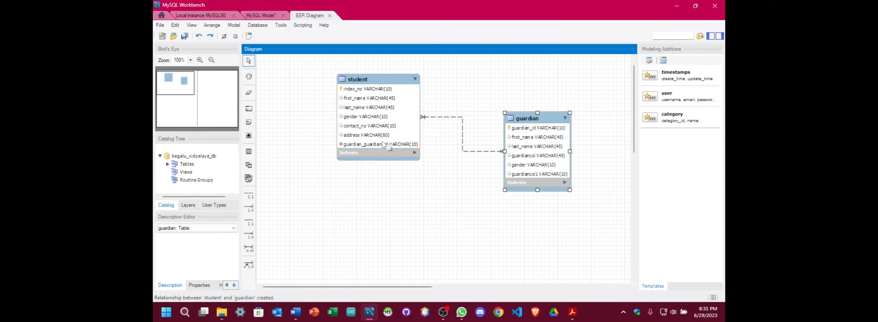
# Switch to the question PDF and read question 04 with the teacher and subject table specifications.
pyautogui.click(572, 312)
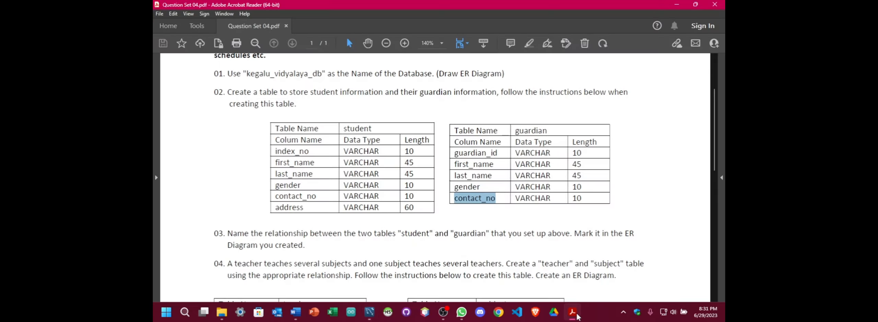
pyautogui.scroll(-3, 330, 208)
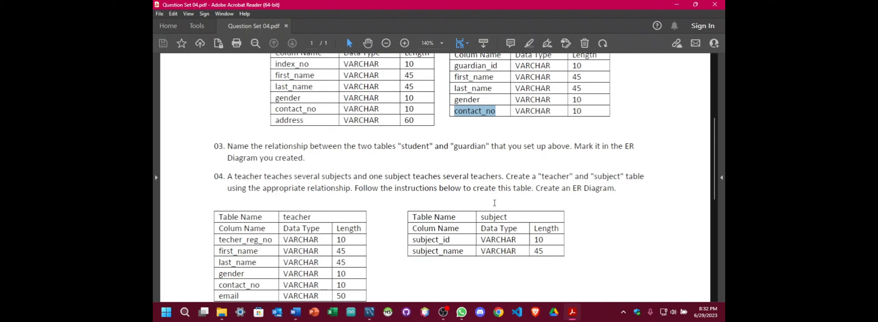
# Switch to MySQL Workbench, line up the guardian table beside student, and place a new table below student in the diagram.
pyautogui.scroll(-3, 576, 191)
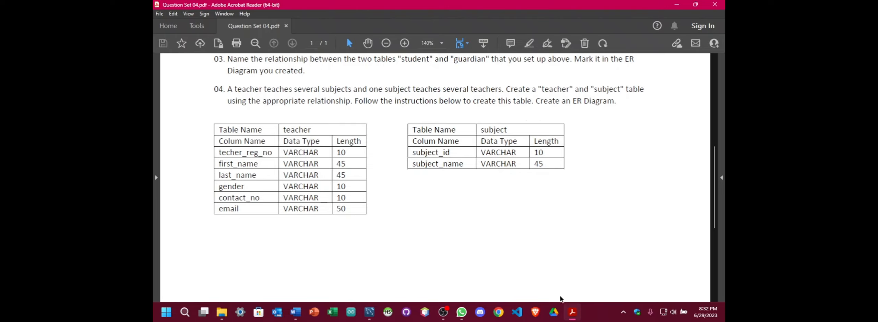
pyautogui.moveTo(369, 314)
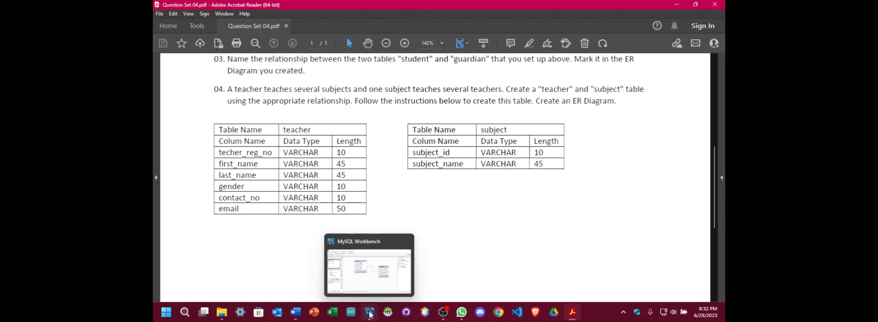
pyautogui.click(369, 315)
pyautogui.click(527, 119)
pyautogui.moveTo(527, 119); pyautogui.dragTo(509, 78)
pyautogui.click(253, 155)
pyautogui.click(331, 193)
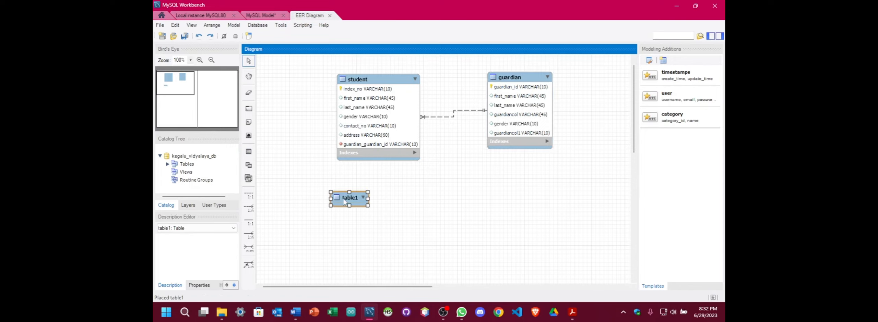
# Open the new table for editing and name it teacher, copying the name from the question PDF.
pyautogui.doubleClick(343, 199)
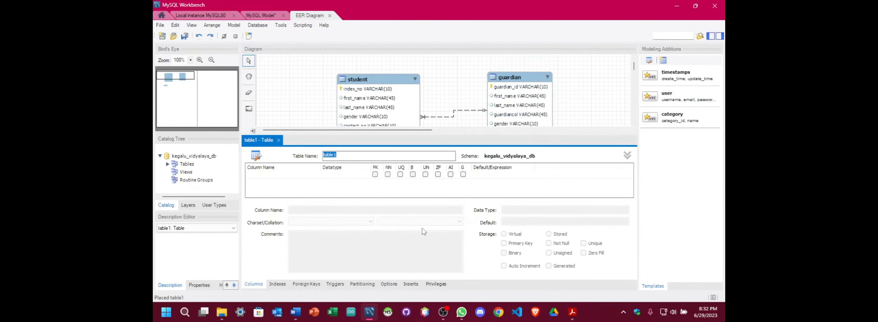
pyautogui.click(572, 313)
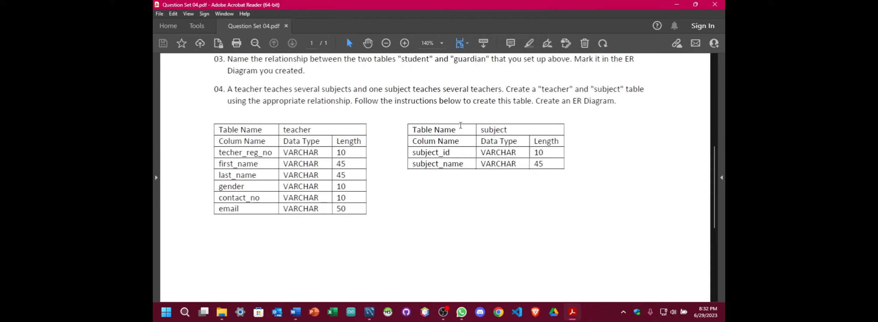
pyautogui.scroll(1, 460, 125)
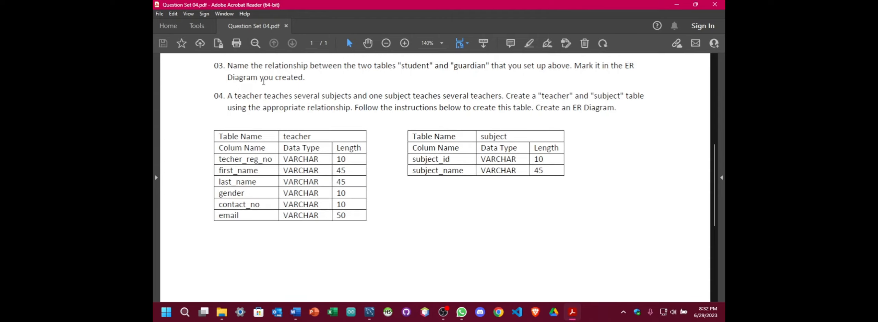
pyautogui.moveTo(284, 136); pyautogui.dragTo(314, 136)
pyautogui.hotkey('ctrl', 'c')
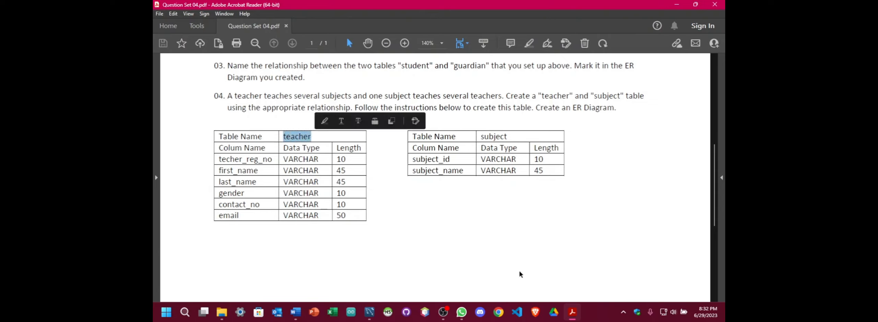
pyautogui.click(370, 311)
pyautogui.hotkey('ctrl', 'v')
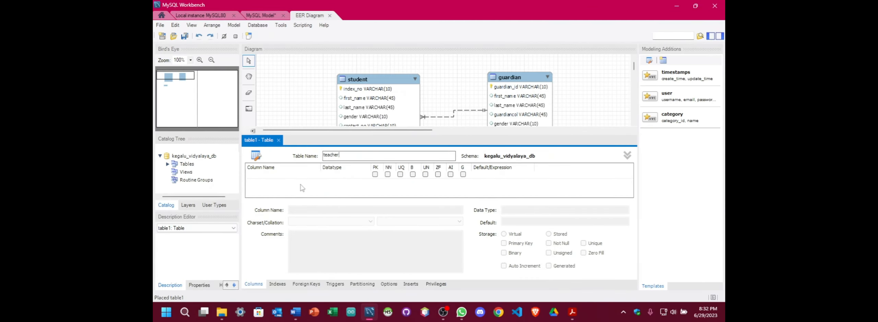
# Add the primary key column techer_reg_no to the teacher table as VARCHAR(10), copying its name from the question PDF.
pyautogui.click(573, 312)
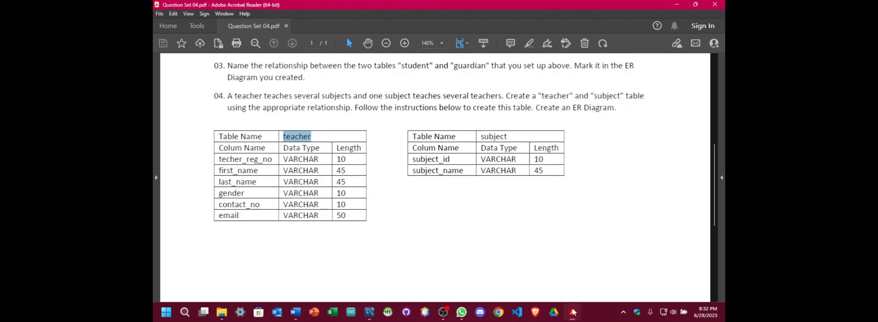
pyautogui.click(208, 163)
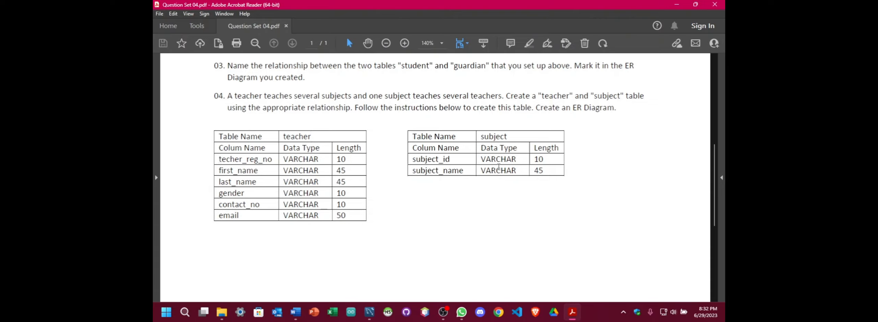
pyautogui.moveTo(219, 158); pyautogui.dragTo(273, 160)
pyautogui.hotkey('ctrl', 'c')
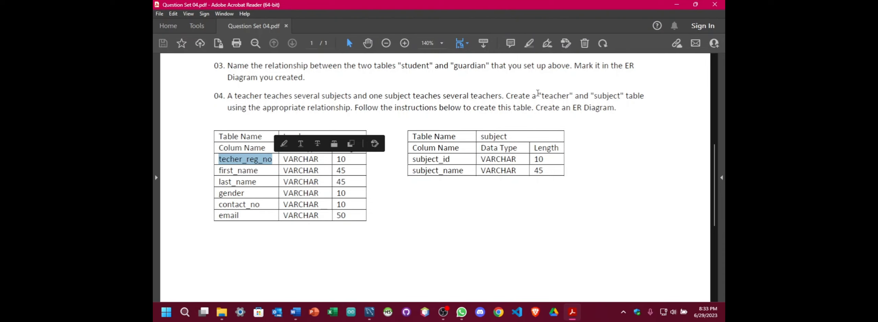
pyautogui.hotkey('alt', 'Tab')
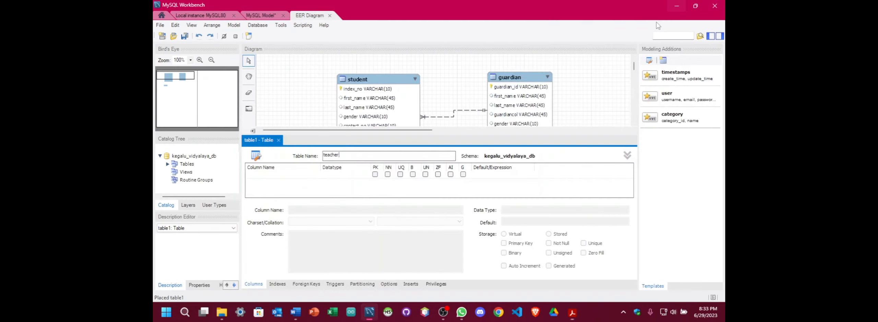
pyautogui.doubleClick(285, 176)
pyautogui.hotkey('ctrl', 'v')
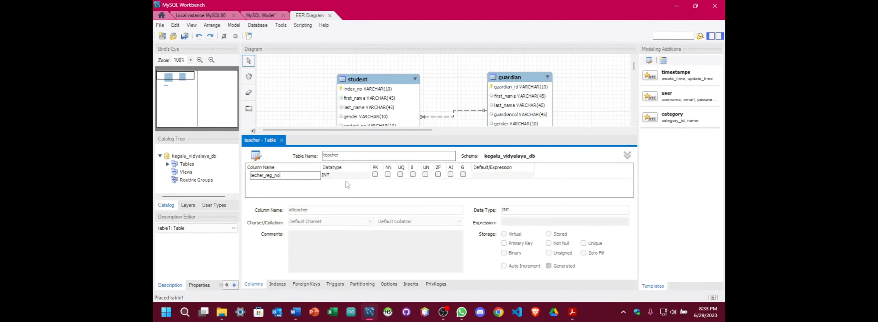
pyautogui.click(359, 176)
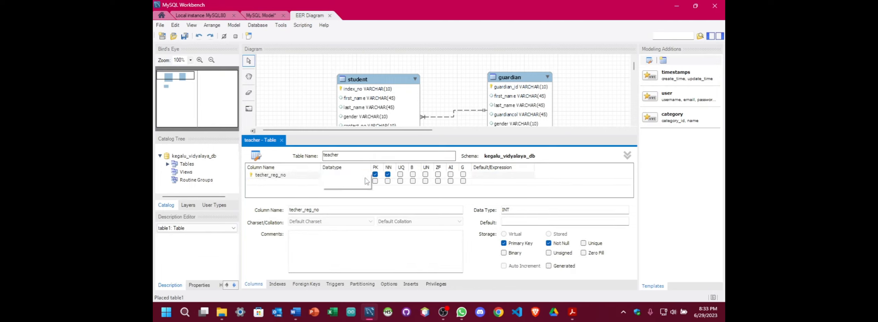
pyautogui.click(367, 176)
pyautogui.click(338, 12)
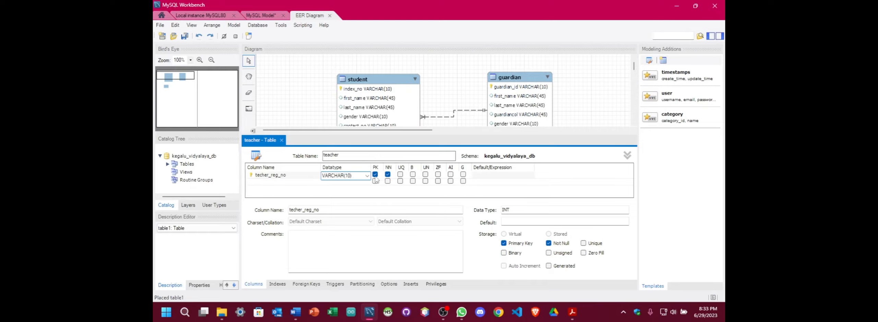
# Add a first_name column of type VARCHAR(45) to the teacher table, copying its name from the question PDF.
pyautogui.click(269, 188)
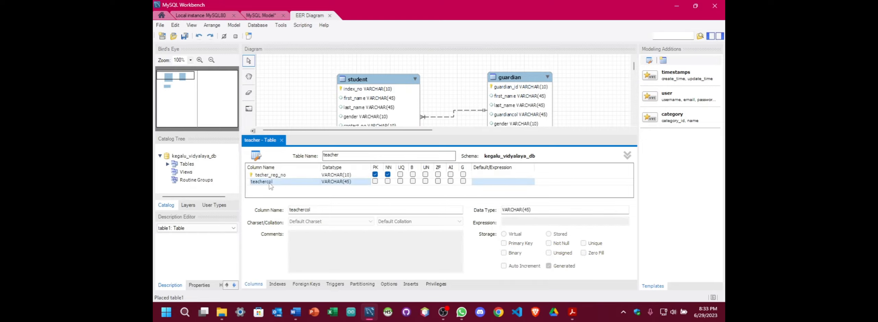
pyautogui.click(572, 313)
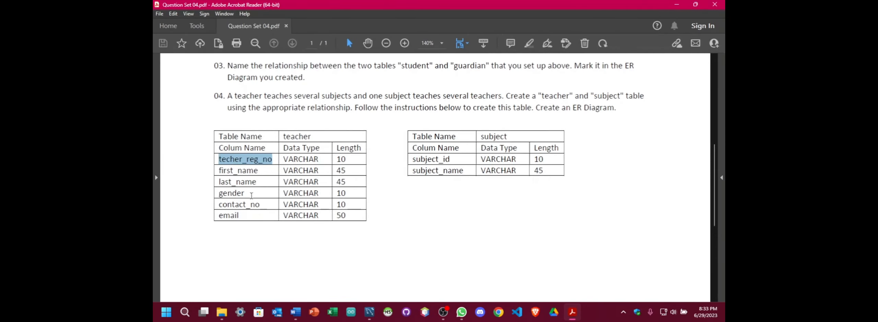
pyautogui.moveTo(219, 170); pyautogui.dragTo(257, 171)
pyautogui.hotkey('ctrl', 'c')
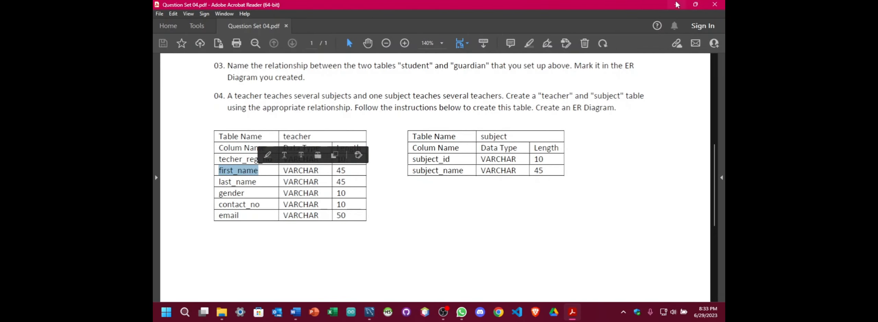
pyautogui.click(677, 5)
pyautogui.hotkey('ctrl', 'v')
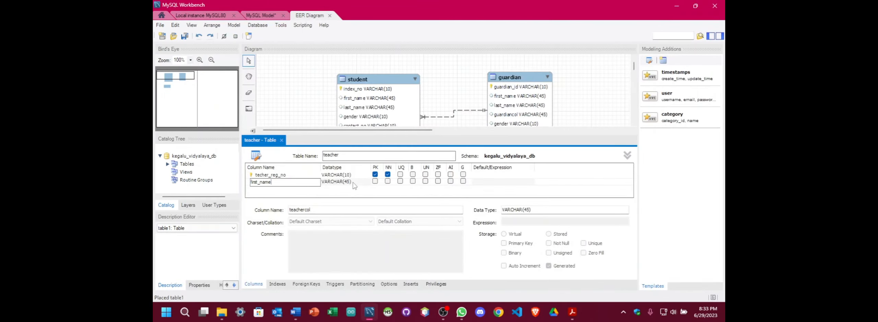
# Add a last_name column of type VARCHAR(45) below first_name in the teacher table.
pyautogui.click(282, 188)
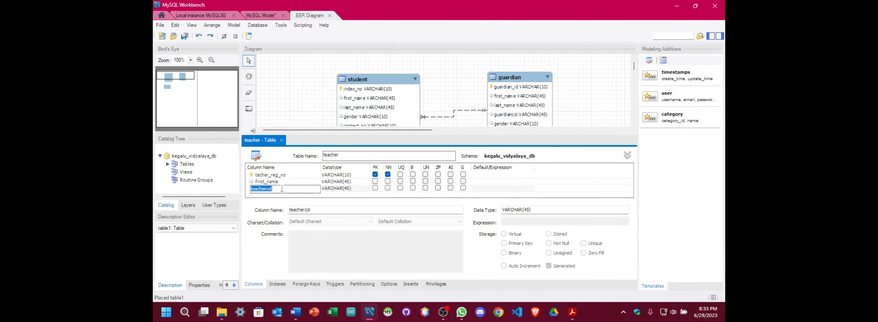
pyautogui.click(572, 312)
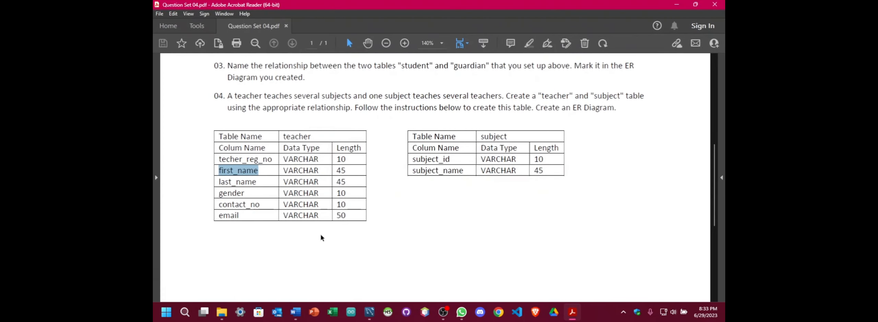
pyautogui.moveTo(217, 182); pyautogui.dragTo(264, 184)
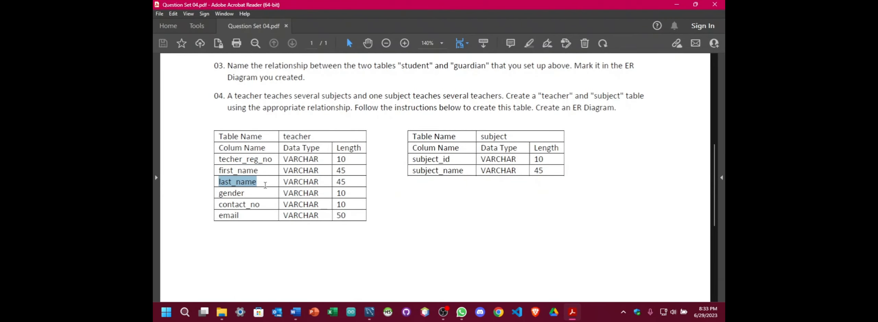
pyautogui.click(675, 4)
pyautogui.write('last_name')
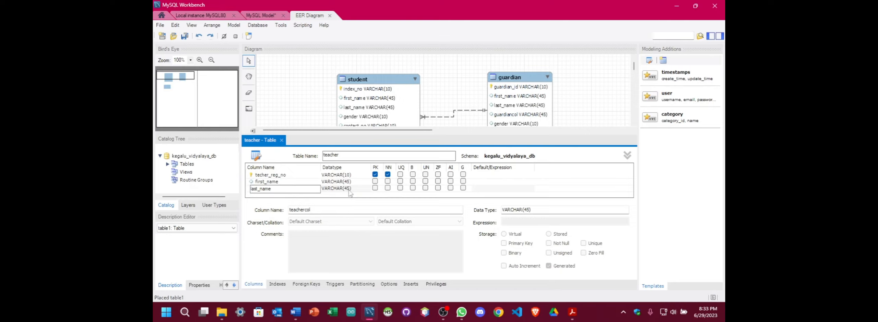
# Try to add a gender column below last_name with the name copied from the question PDF.
pyautogui.click(289, 195)
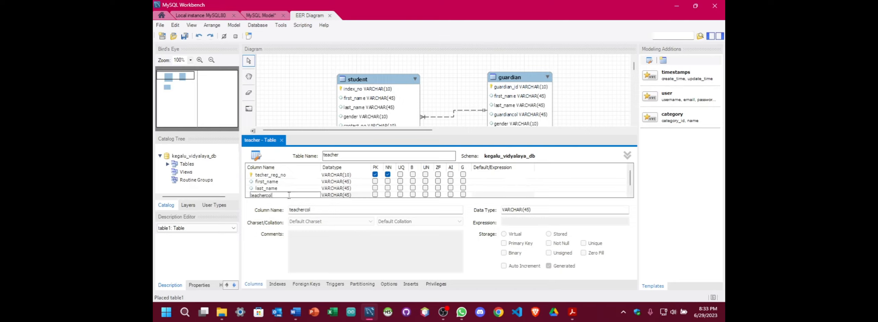
pyautogui.doubleClick(276, 196)
pyautogui.click(572, 312)
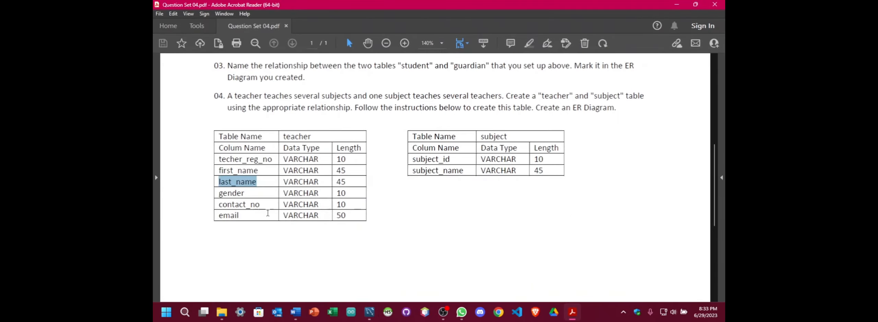
pyautogui.moveTo(219, 195); pyautogui.dragTo(246, 194)
pyautogui.hotkey('ctrl', 'c')
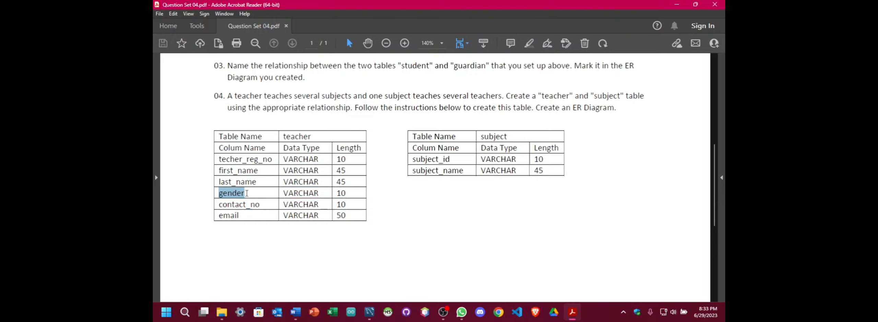
pyautogui.click(677, 5)
pyautogui.hotkey('ctrl', 'v')
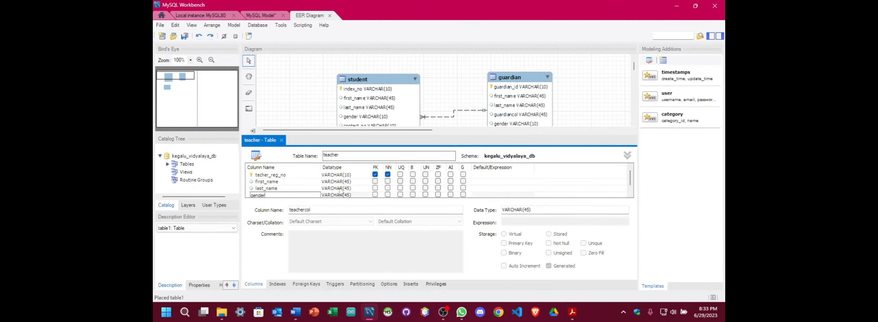
pyautogui.scroll(-1, 306, 184)
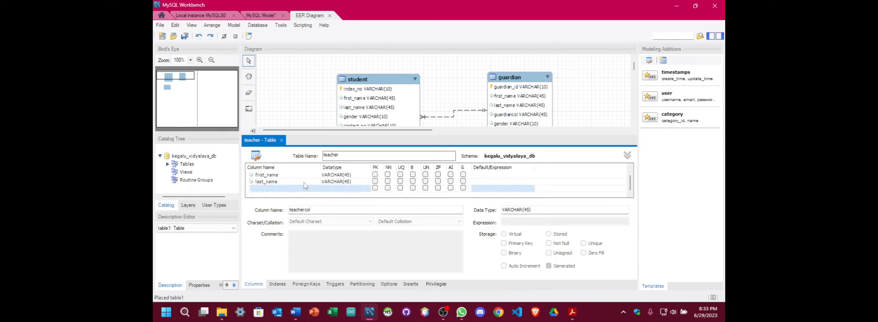
pyautogui.scroll(1, 290, 186)
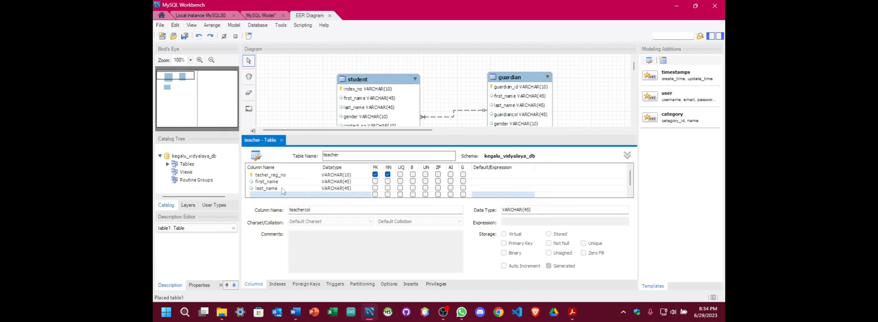
# Add a gender column to the teacher table below last_name and set its datatype to VARCHAR(10).
pyautogui.scroll(-1, 282, 188)
pyautogui.click(282, 189)
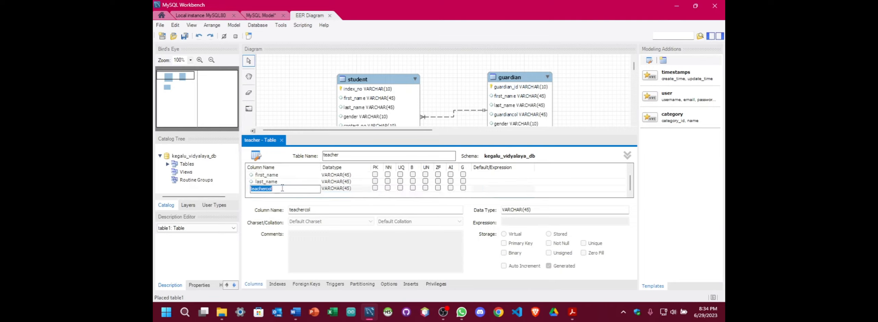
pyautogui.write('gender')
pyautogui.click(347, 189)
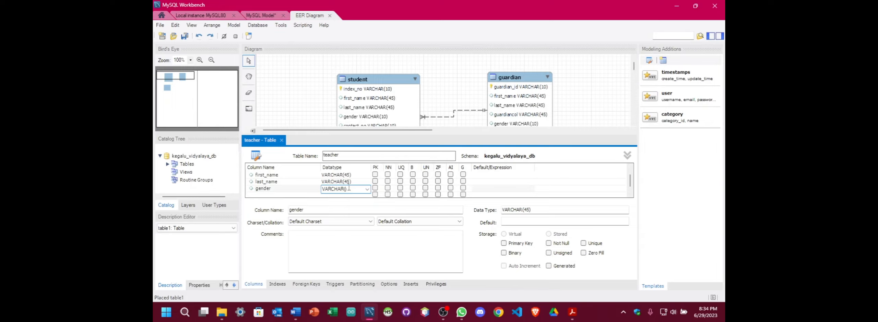
# Add a contact_no column below gender in the teacher table, copying its name from the question PDF.
pyautogui.click(283, 195)
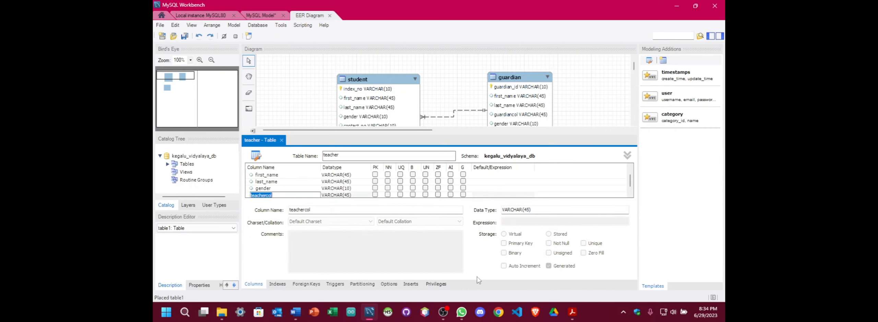
pyautogui.click(572, 313)
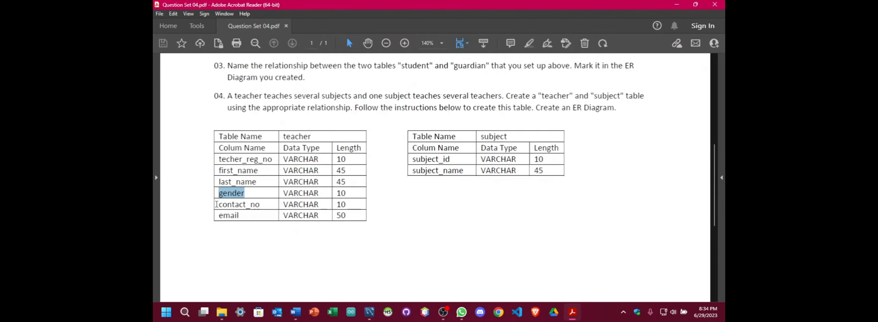
pyautogui.moveTo(216, 205); pyautogui.dragTo(258, 205)
pyautogui.hotkey('ctrl', 'c')
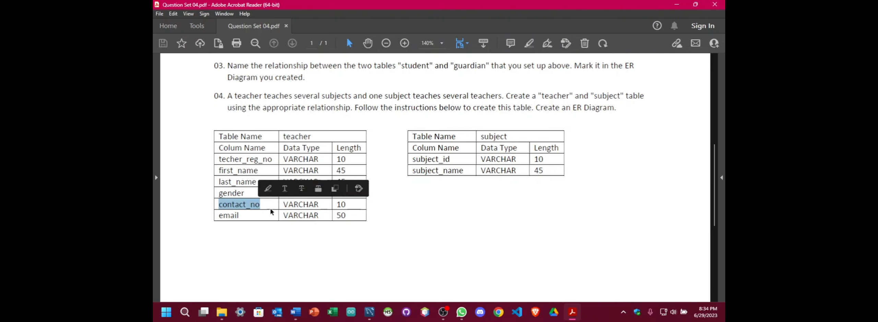
pyautogui.click(675, 4)
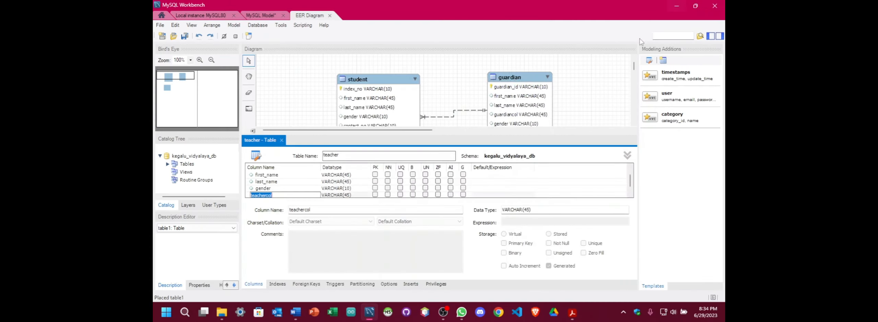
pyautogui.hotkey('ctrl', 'v')
# Add another column of type VARCHAR(10) below contact_no in the teacher table.
pyautogui.doubleClick(350, 196)
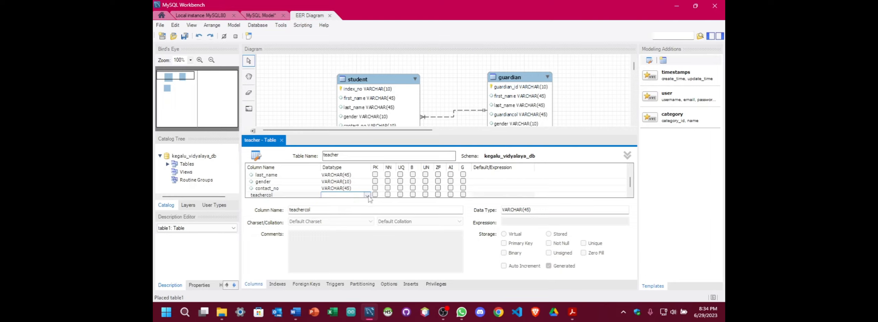
pyautogui.click(368, 196)
pyautogui.click(344, 11)
pyautogui.write('VARCHAR()')
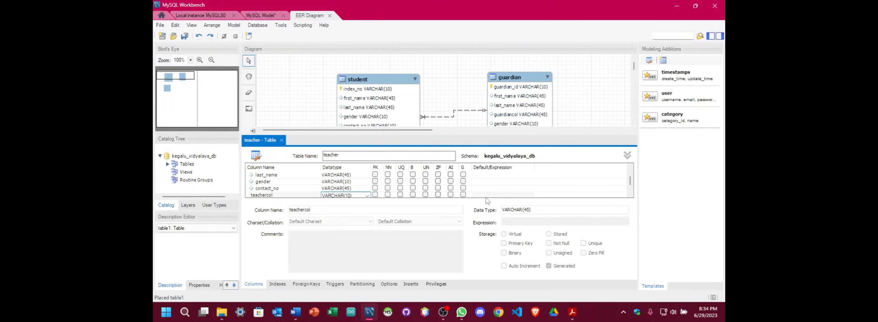
pyautogui.press('Return')
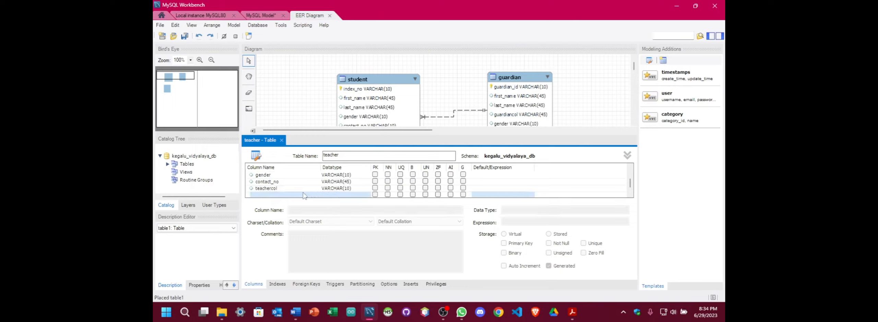
# Rename the teacher table's last column to email and set its datatype to VARCHAR(50).
pyautogui.doubleClick(280, 189)
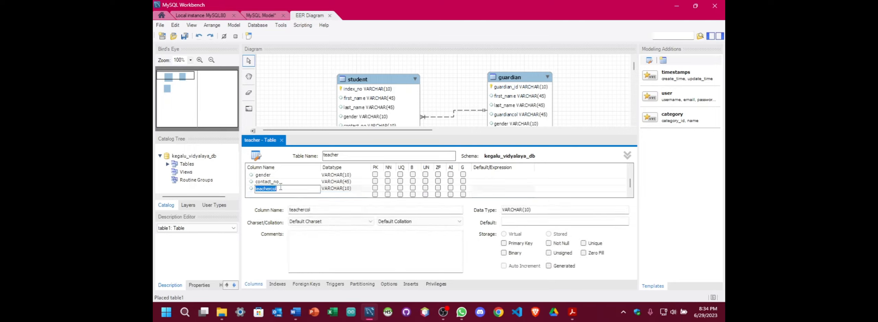
pyautogui.write('emAIL')
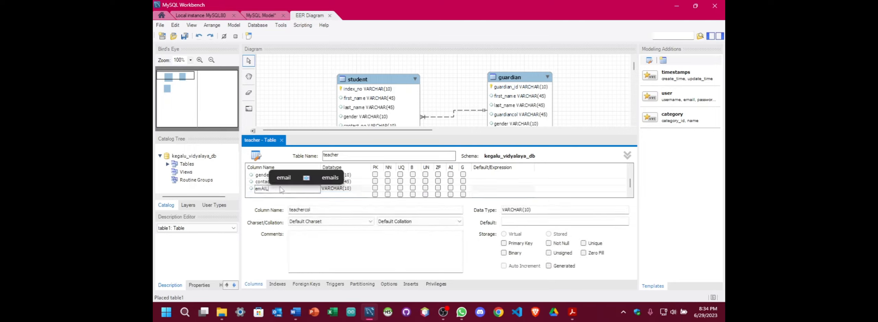
pyautogui.press('BackSpace')
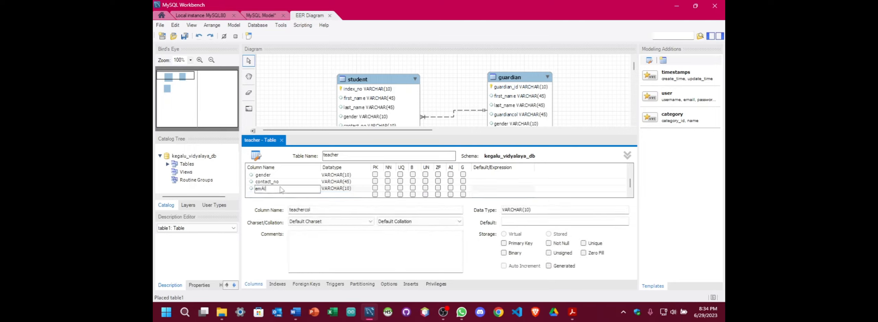
pyautogui.write('il')
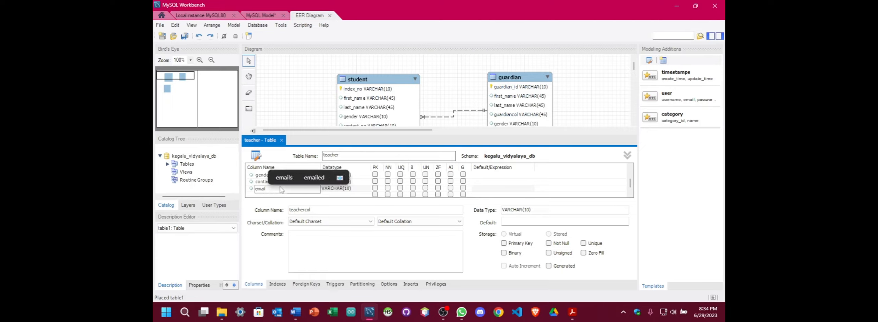
pyautogui.click(352, 189)
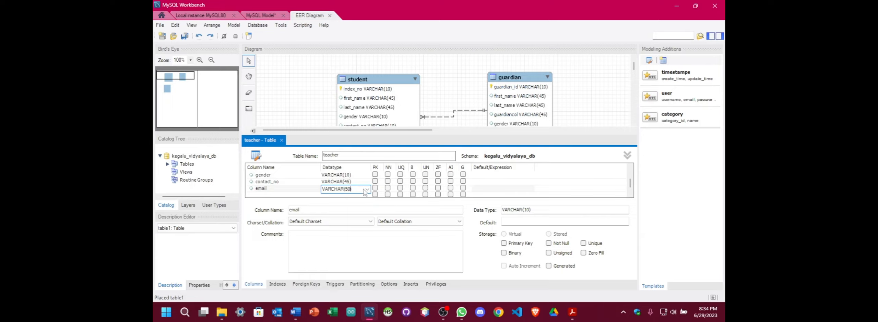
pyautogui.scroll(1, 299, 186)
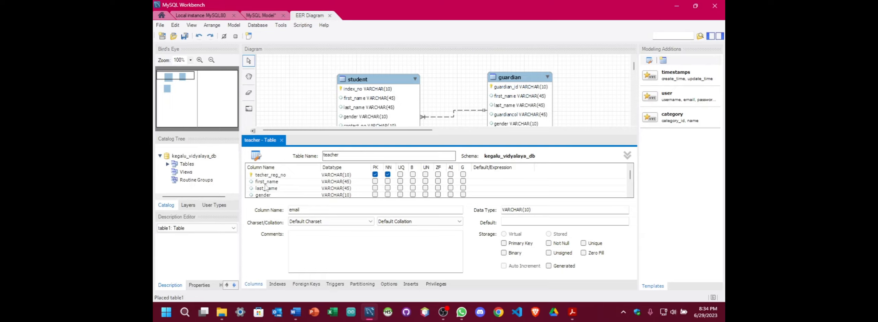
pyautogui.scroll(-1, 267, 193)
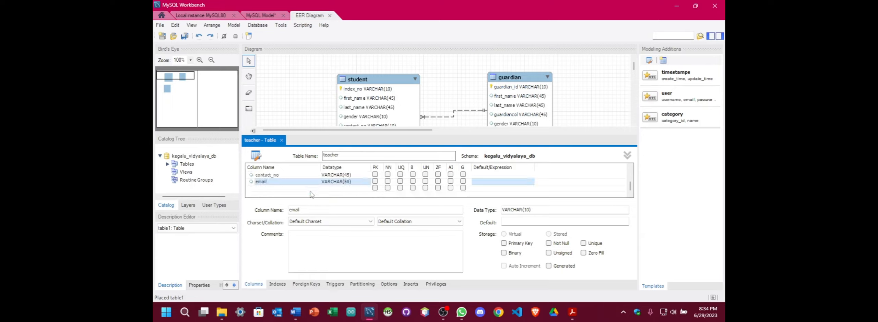
# Close the teacher table editor and move the teacher table up and left, just below the student table.
pyautogui.click(281, 140)
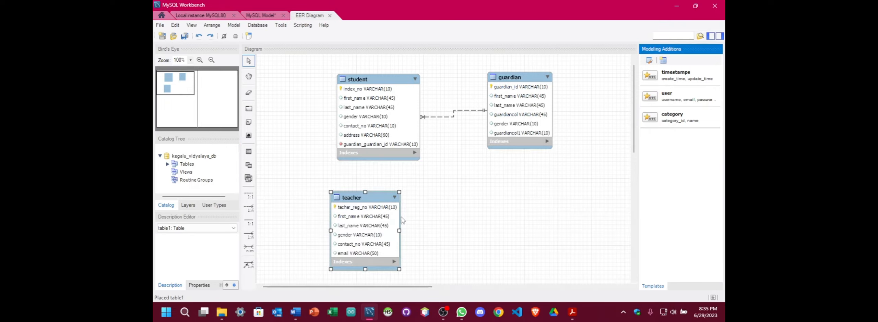
pyautogui.moveTo(371, 202); pyautogui.dragTo(316, 181)
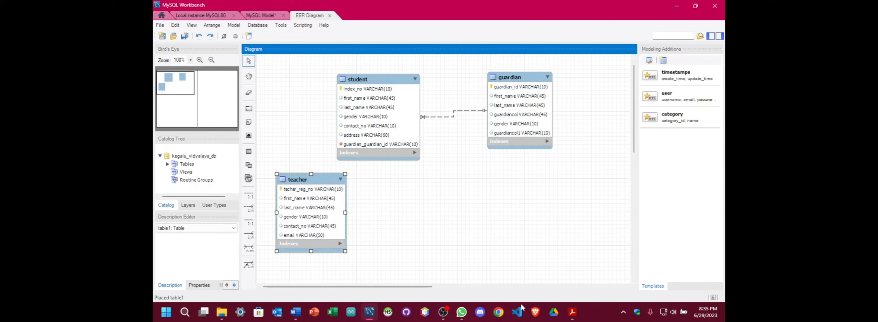
# Check the teacher and subject table specifications under question 04 in the PDF, and return to the EER diagram.
pyautogui.click(571, 317)
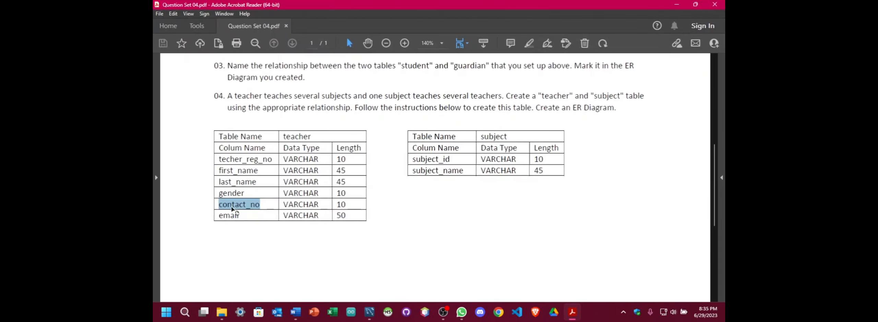
pyautogui.click(235, 210)
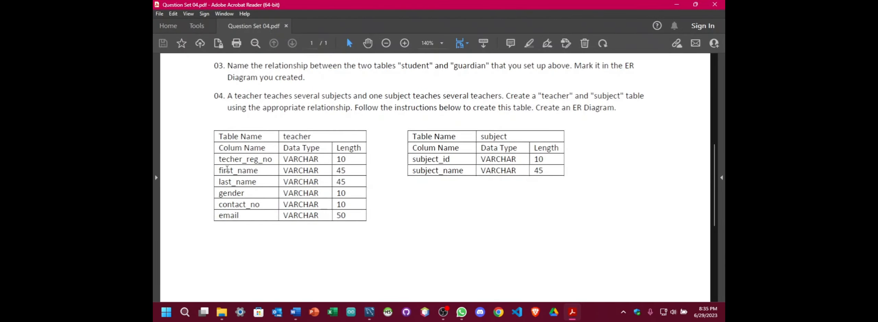
pyautogui.click(443, 312)
pyautogui.click(681, 4)
pyautogui.click(369, 312)
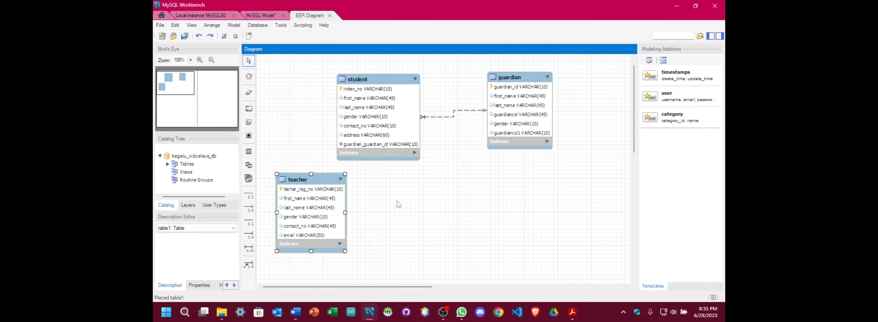
# Place a new table to the right of the teacher table and name it subject.
pyautogui.click(249, 151)
pyautogui.click(450, 196)
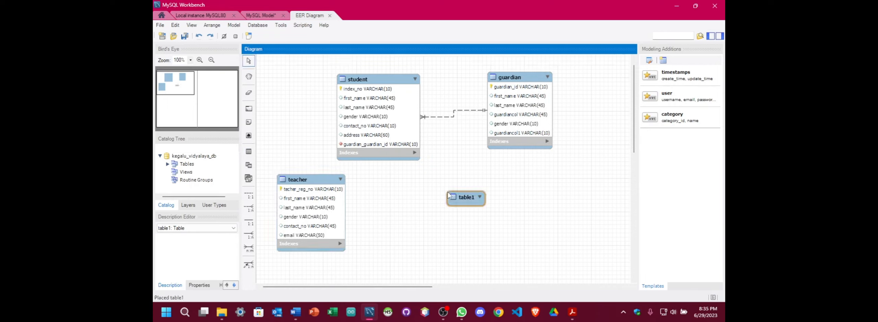
pyautogui.write('subject')
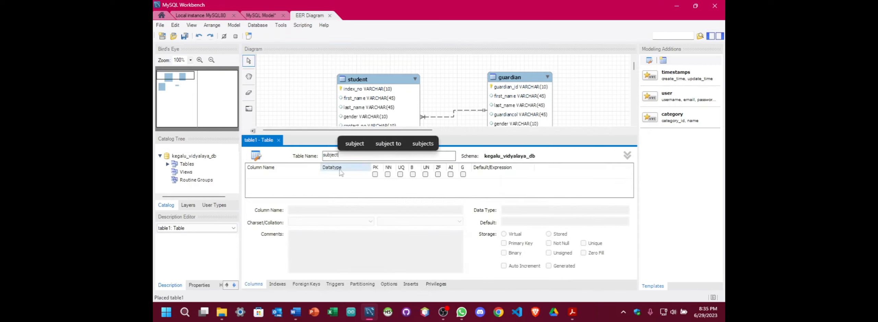
# Add a subject_id column of type VARCHAR(10) to the subject table, copying its name from the question PDF.
pyautogui.click(274, 175)
pyautogui.click(572, 312)
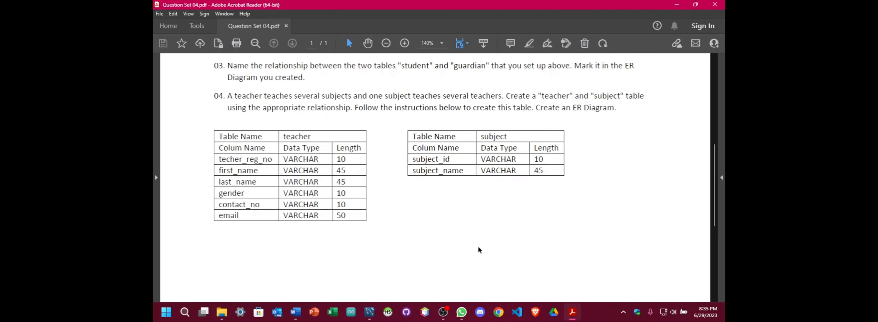
pyautogui.moveTo(412, 160); pyautogui.dragTo(450, 160)
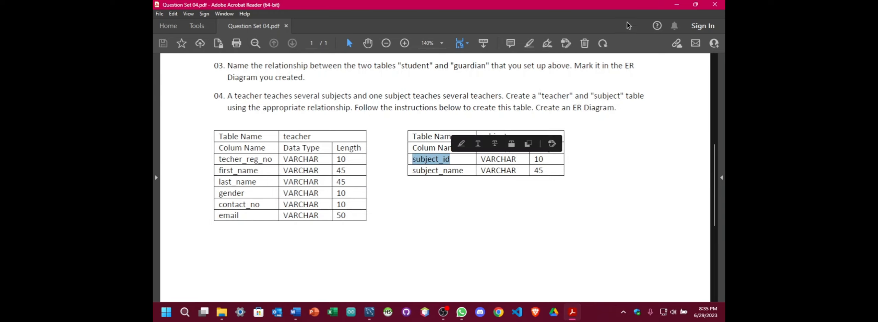
pyautogui.hotkey('ctrl', 'c')
pyautogui.hotkey('alt', 'Tab')
pyautogui.hotkey('ctrl', 'v')
pyautogui.click(345, 176)
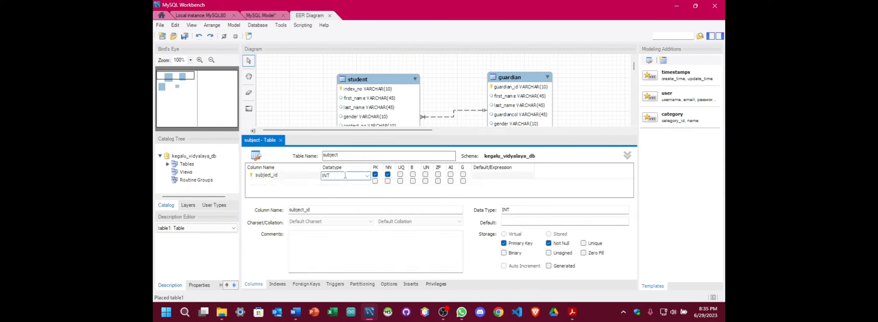
pyautogui.click(367, 175)
pyautogui.click(357, 9)
pyautogui.write('10')
# Add a subject_name column of type VARCHAR(45) with the name copied from the question PDF, and close the subject table editor.
pyautogui.click(294, 181)
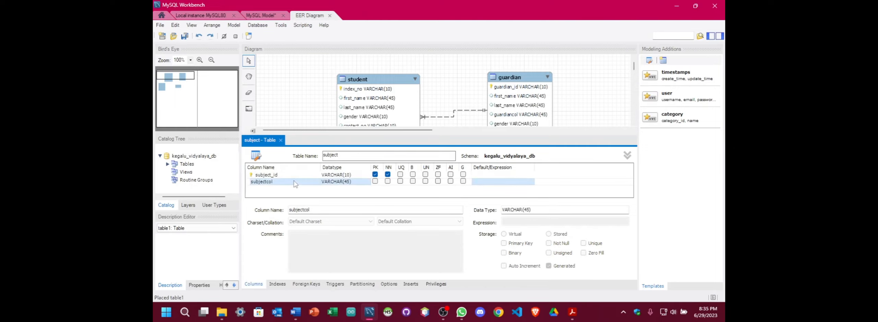
pyautogui.click(579, 319)
pyautogui.moveTo(412, 170); pyautogui.dragTo(463, 171)
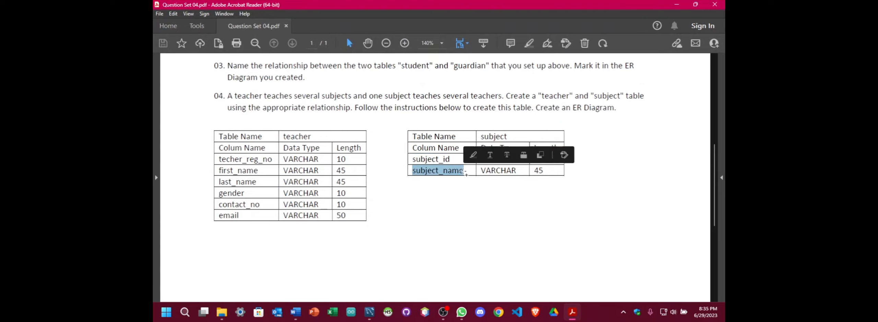
pyautogui.hotkey('alt', 'Tab')
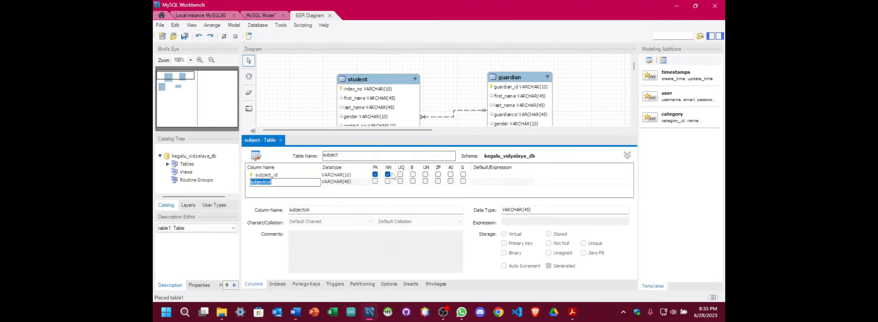
pyautogui.hotkey('ctrl', 'v')
pyautogui.click(280, 140)
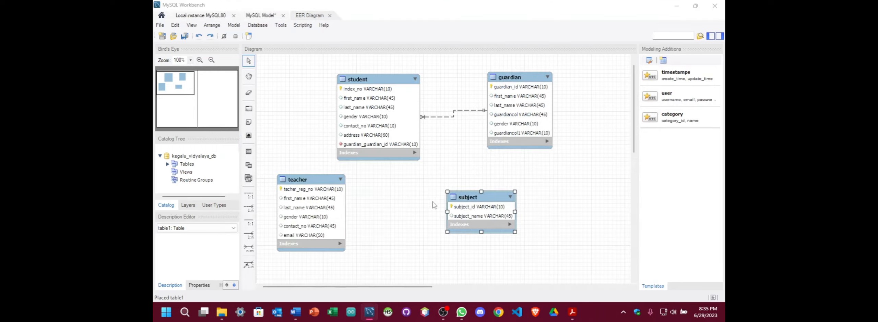
# Move the subject table closer to the teacher table and dismiss the WhatsApp notification.
pyautogui.moveTo(473, 198); pyautogui.dragTo(431, 189)
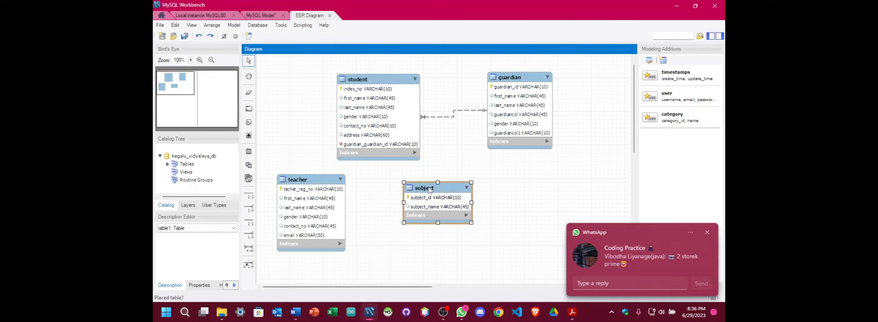
pyautogui.click(708, 232)
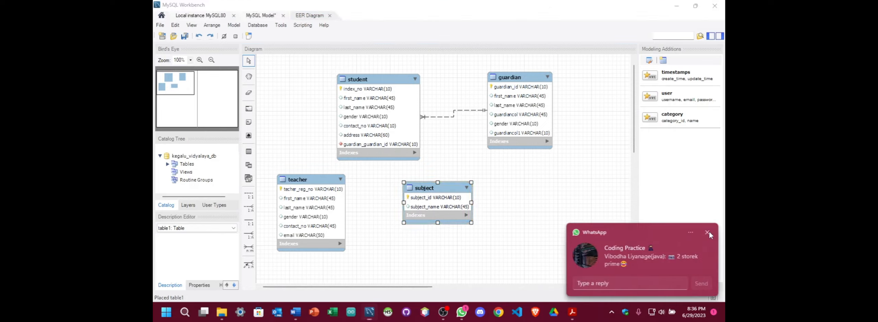
pyautogui.moveTo(461, 312)
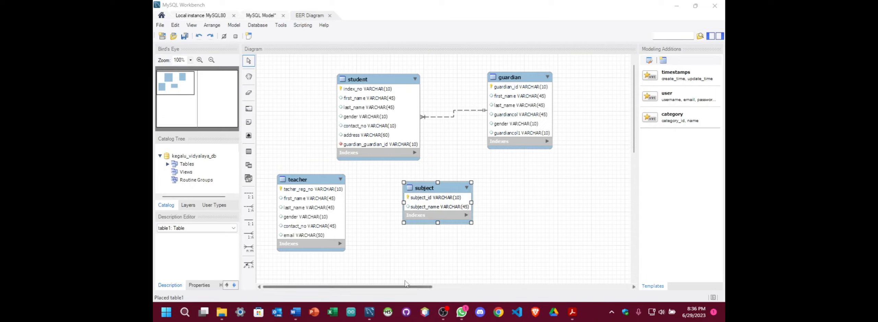
# Create a many-to-many relationship between the teacher and subject tables.
pyautogui.click(572, 315)
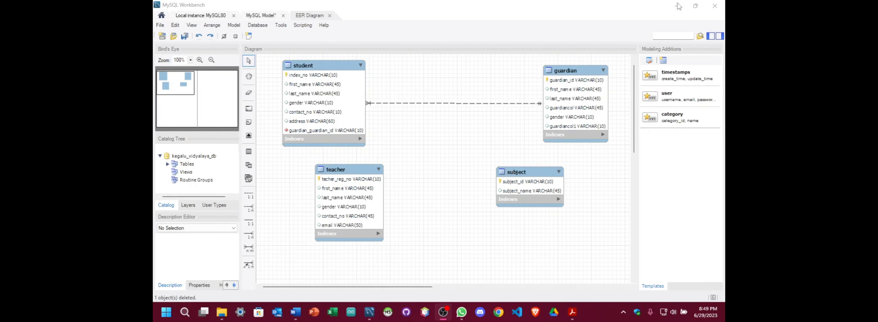
pyautogui.click(514, 96)
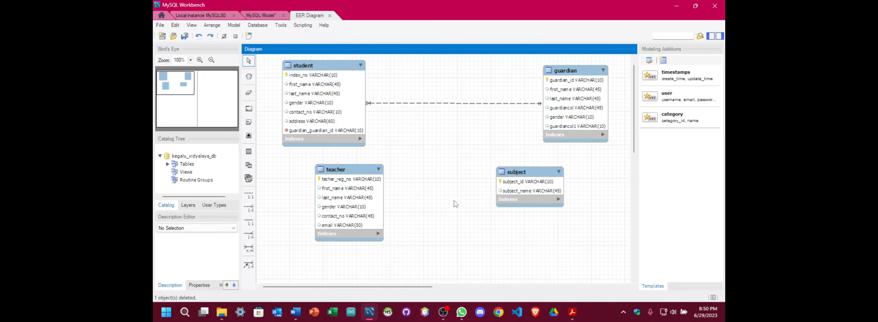
pyautogui.click(250, 250)
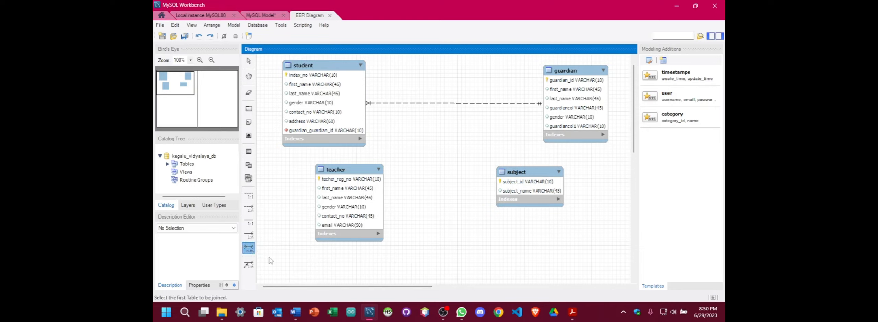
pyautogui.click(366, 208)
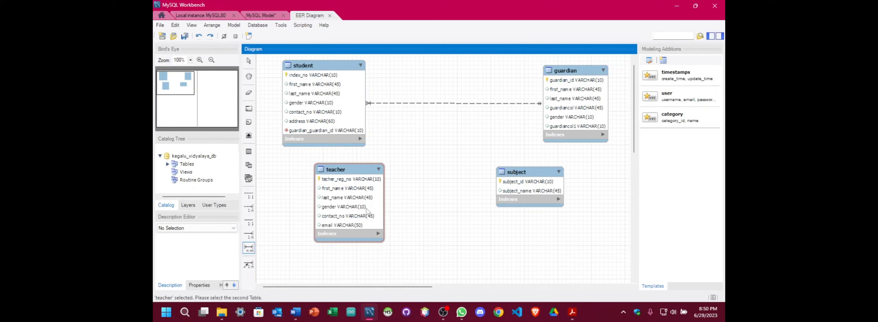
pyautogui.click(521, 193)
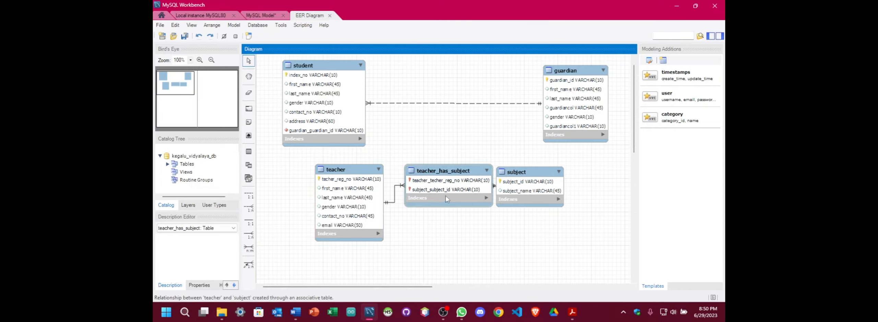
# Arrange the teacher and subject tables side by side above the teacher_has_subject table, and switch to the question PDF in Acrobat Reader.
pyautogui.moveTo(446, 166); pyautogui.dragTo(446, 235)
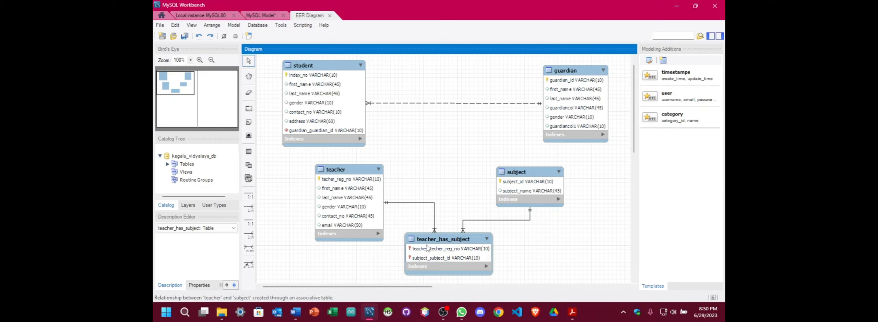
pyautogui.moveTo(349, 170); pyautogui.dragTo(409, 134)
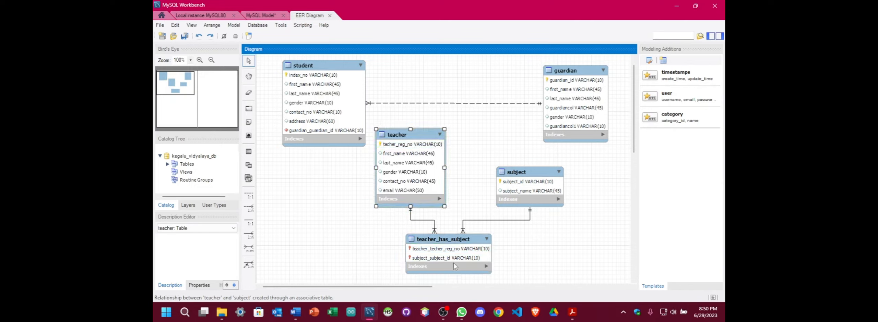
pyautogui.moveTo(528, 176); pyautogui.dragTo(494, 130)
pyautogui.click(568, 311)
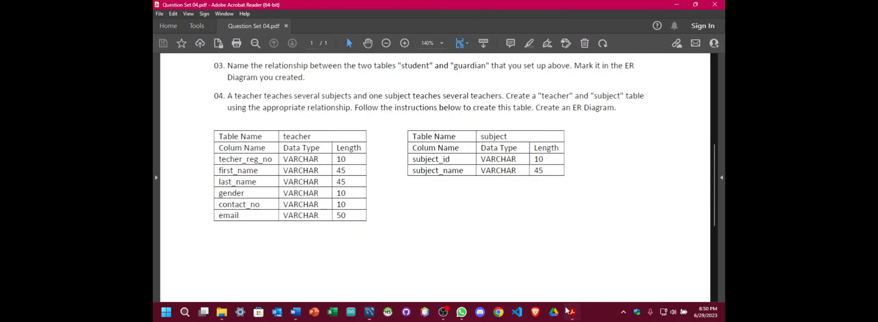